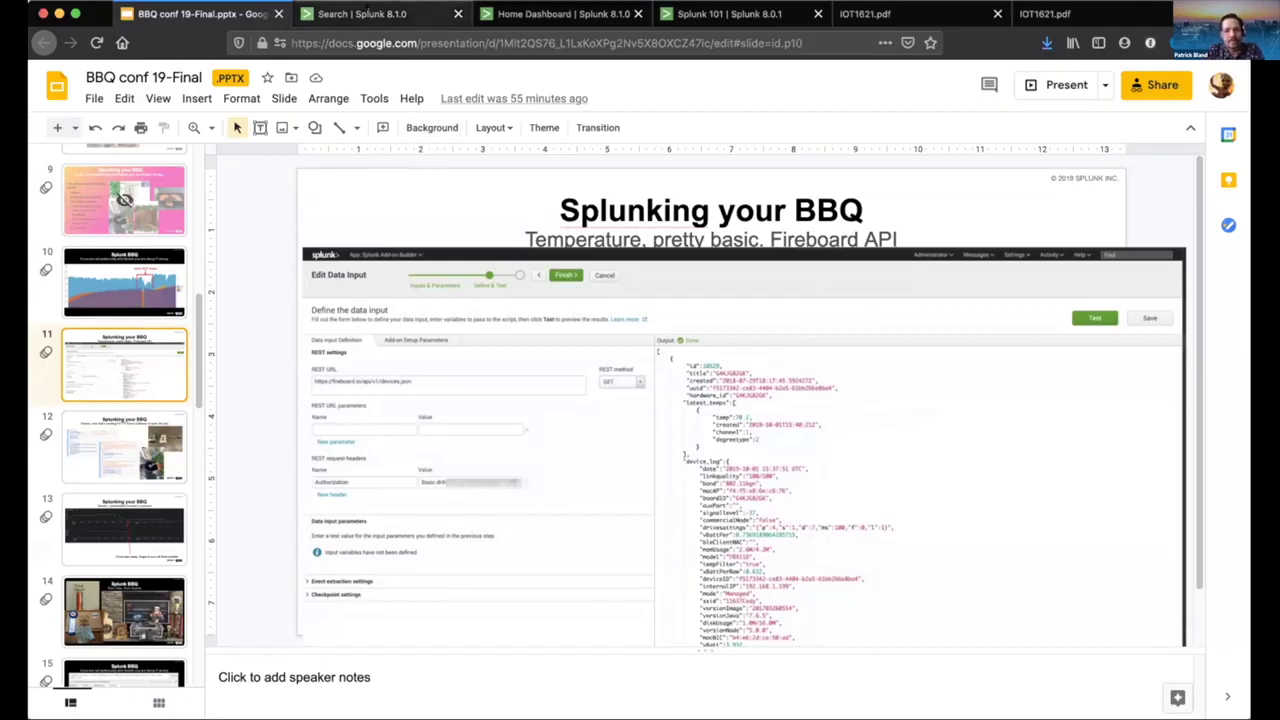
Step: Switch to the Splunk search page and rerun the index=* search over the last 4 hours
click(363, 14)
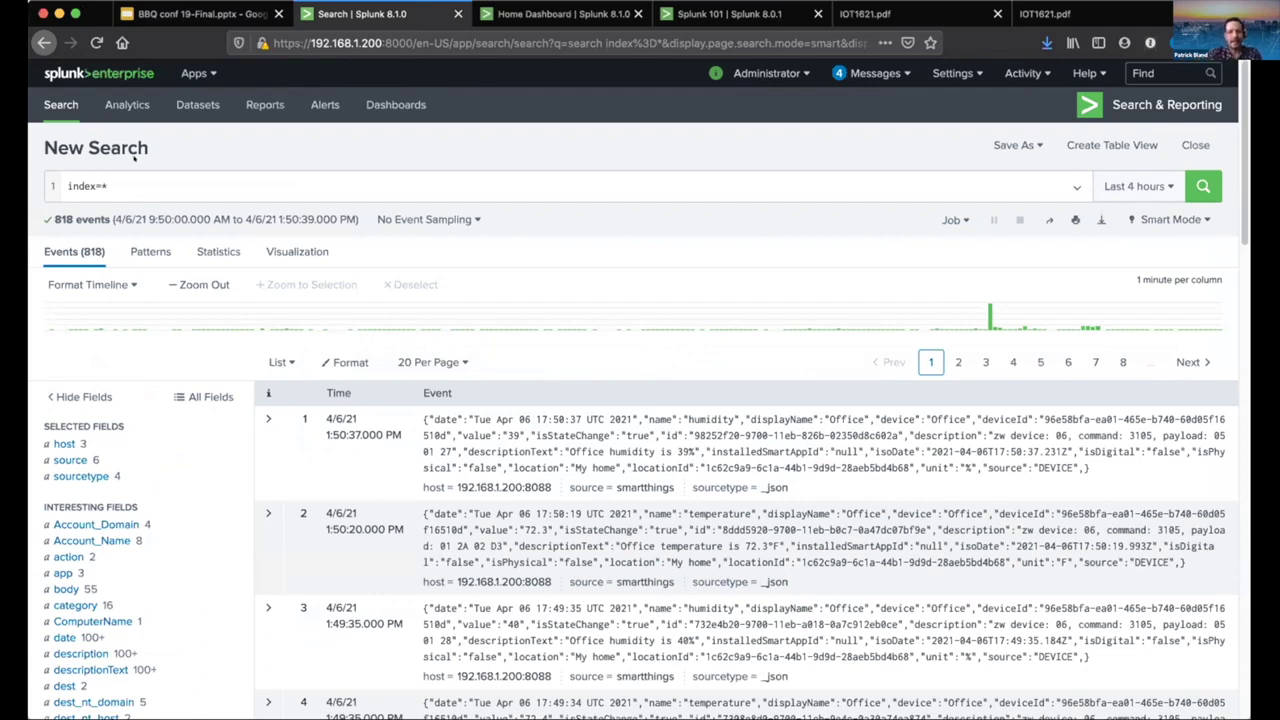
click(354, 184)
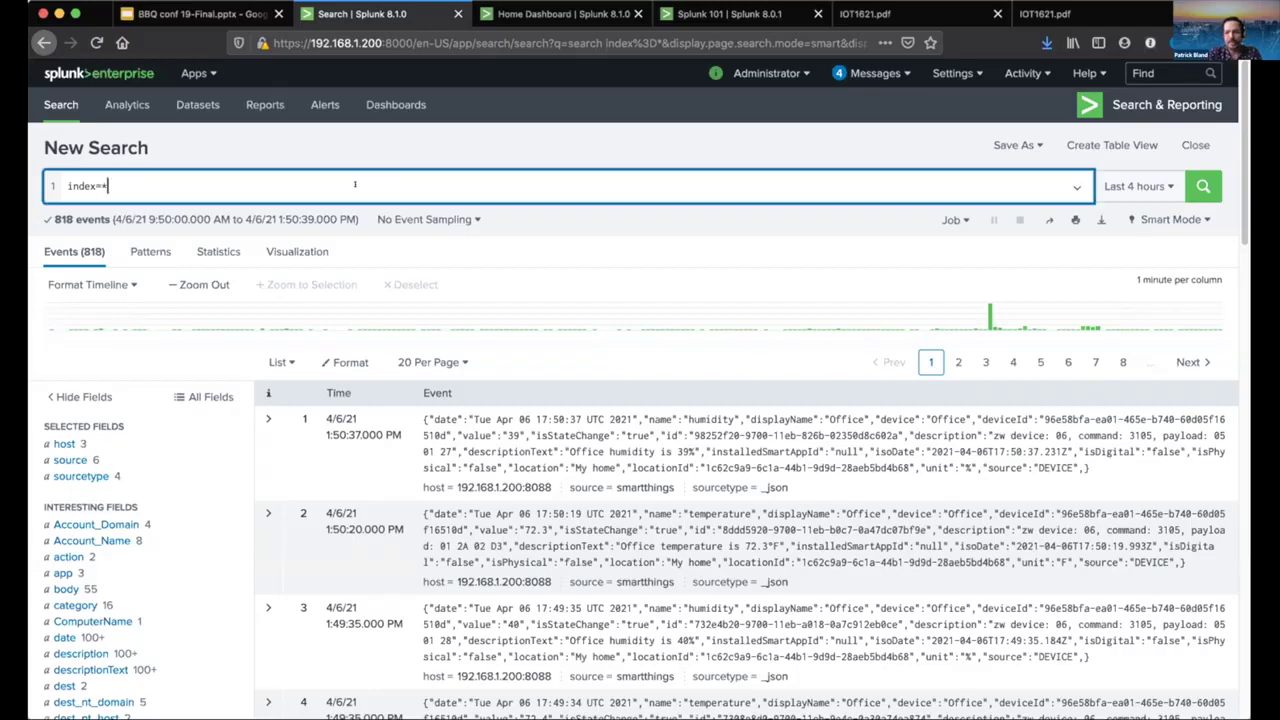
key(Return)
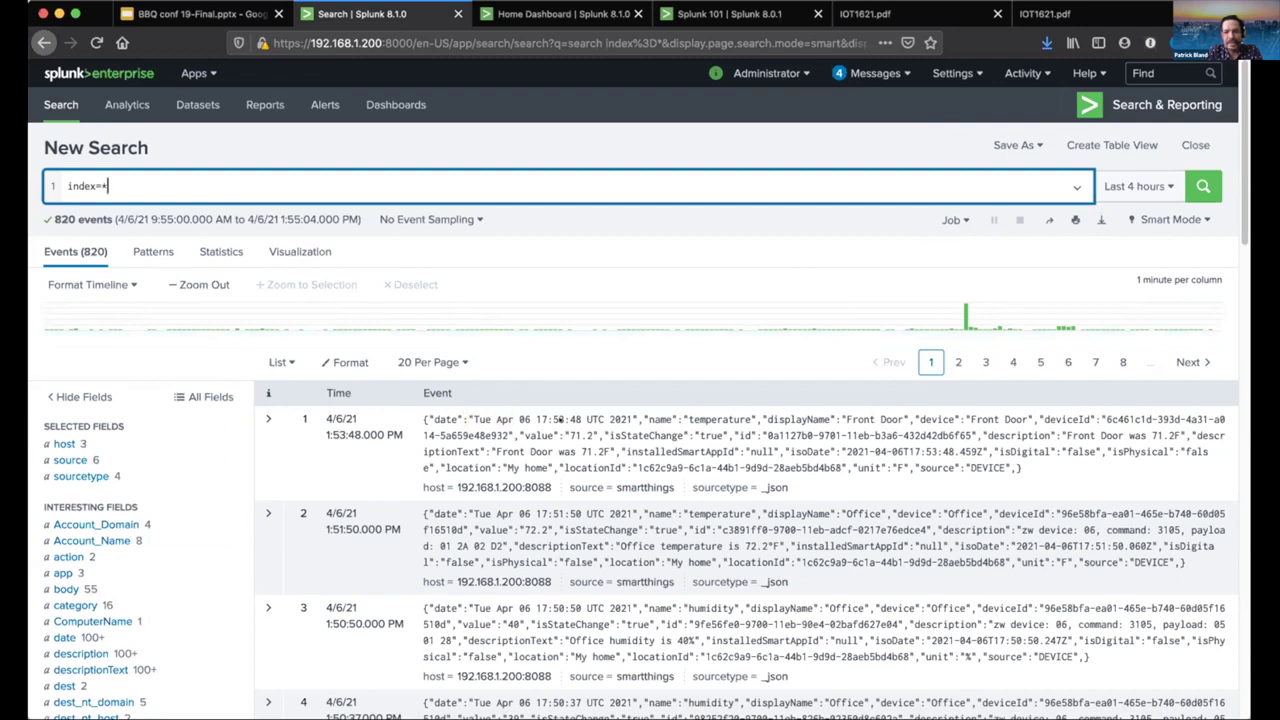
Step: Expand the newest Front Door temperature event, examine its field names and values, and collapse it again
scroll(558, 420, down, 1)
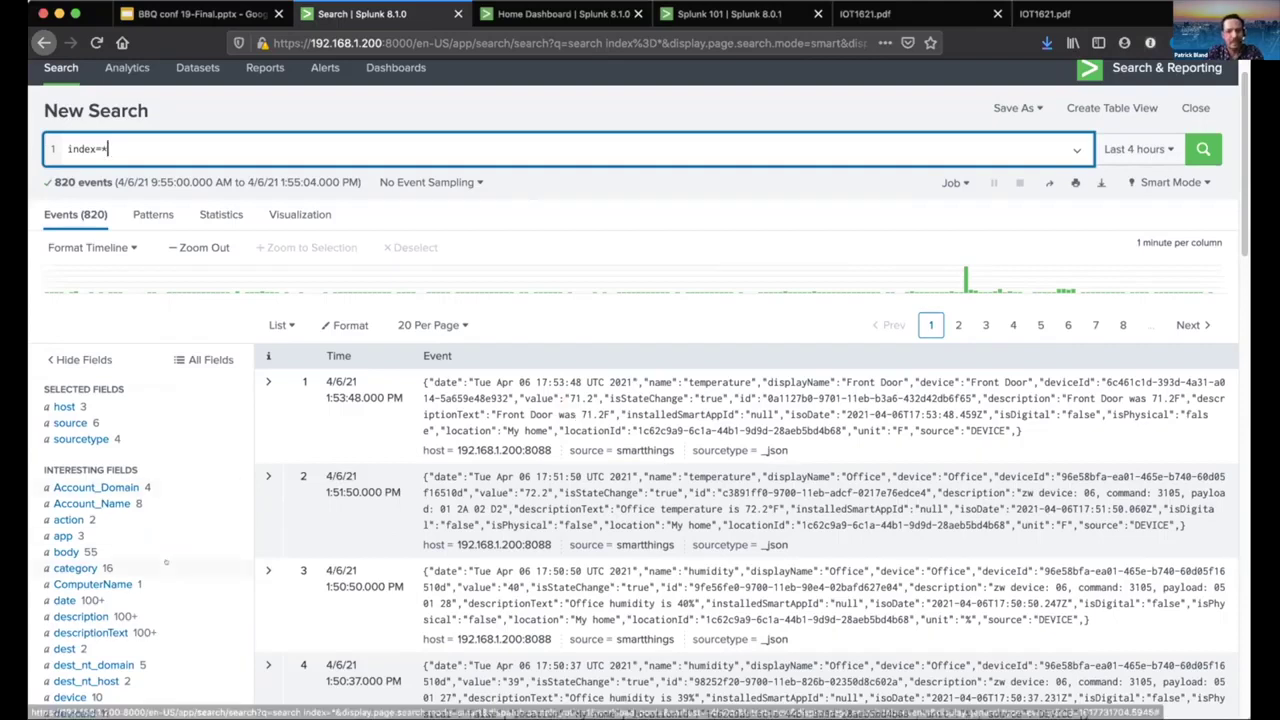
click(611, 430)
click(611, 430)
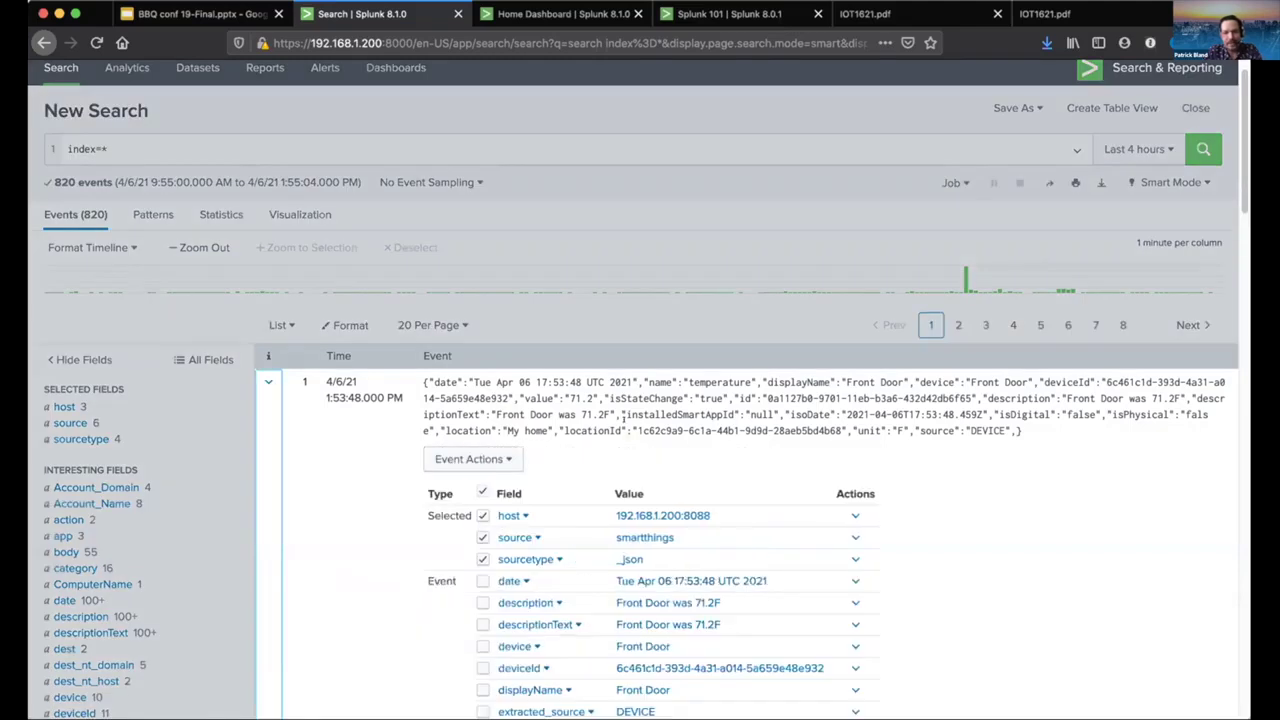
scroll(650, 415, down, 3)
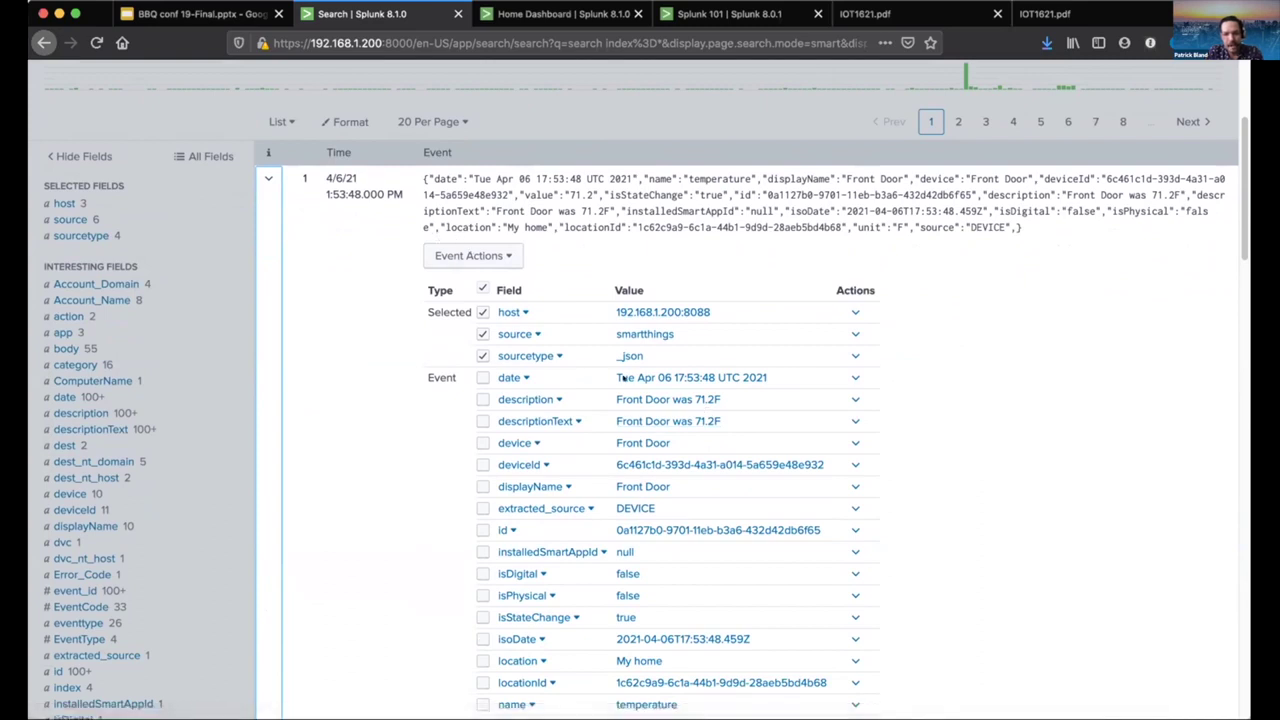
scroll(766, 470, down, 3)
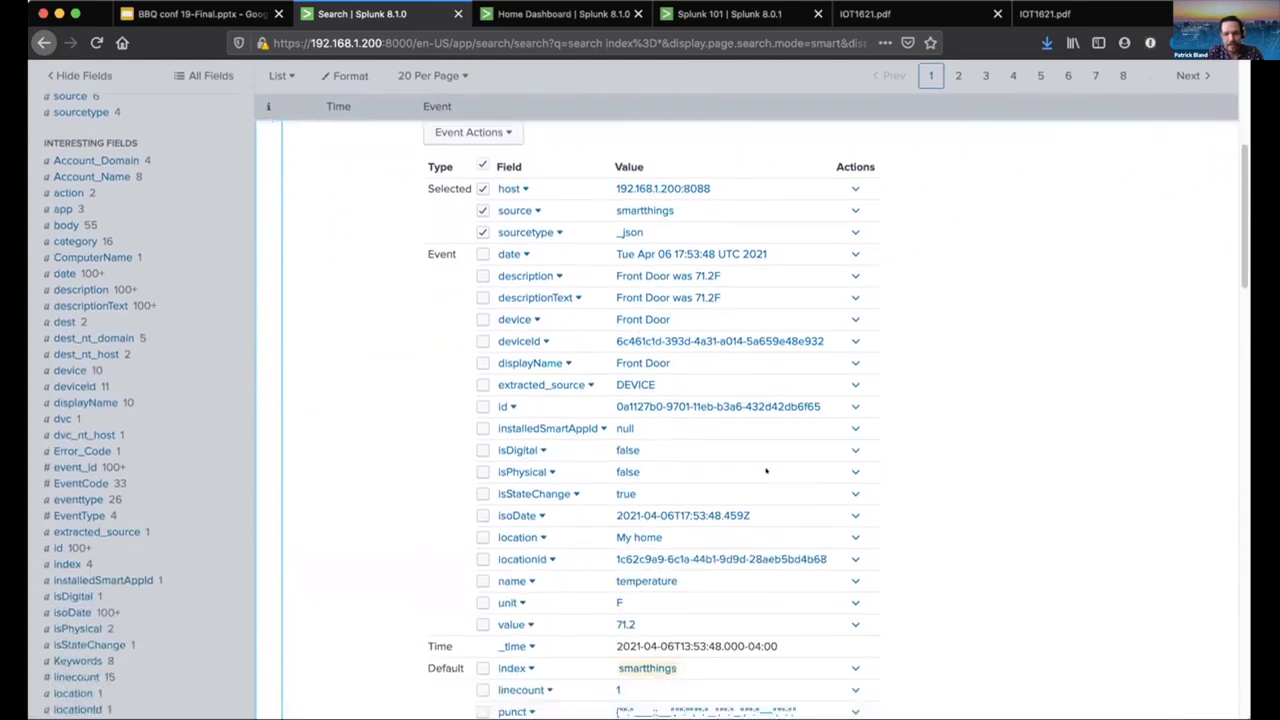
scroll(381, 315, up, 4)
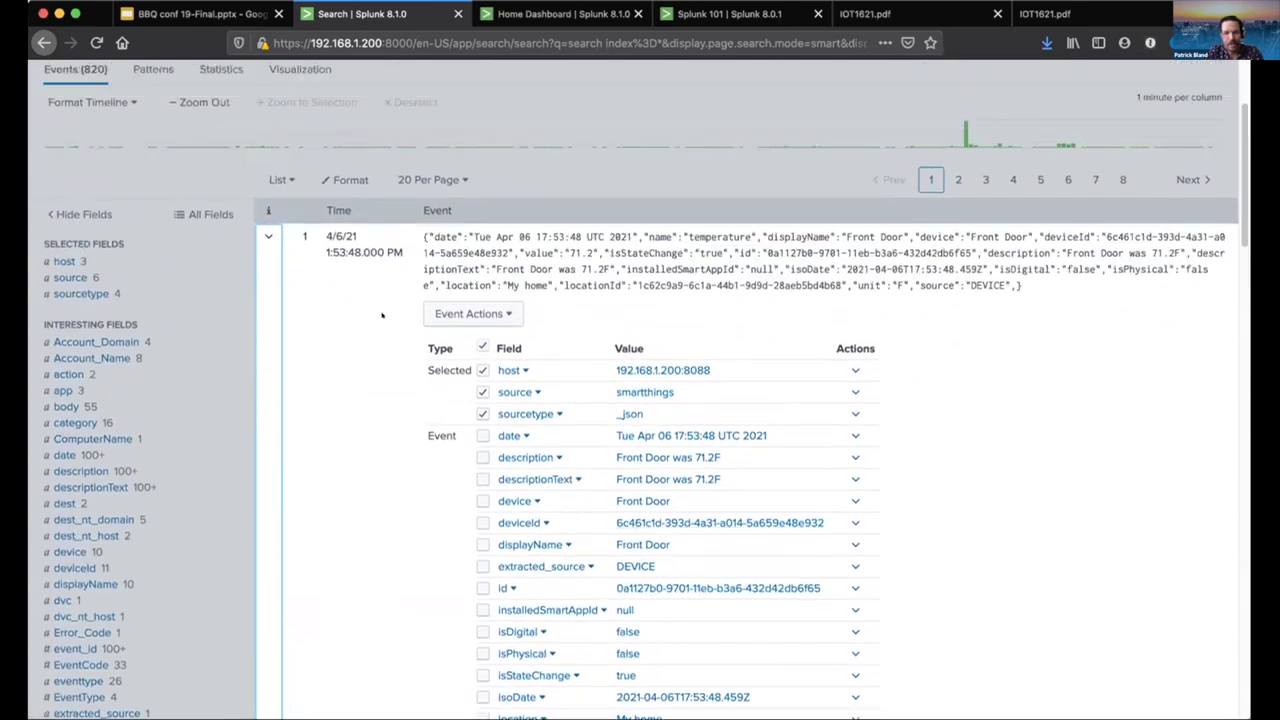
click(266, 236)
scroll(224, 369, up, 1)
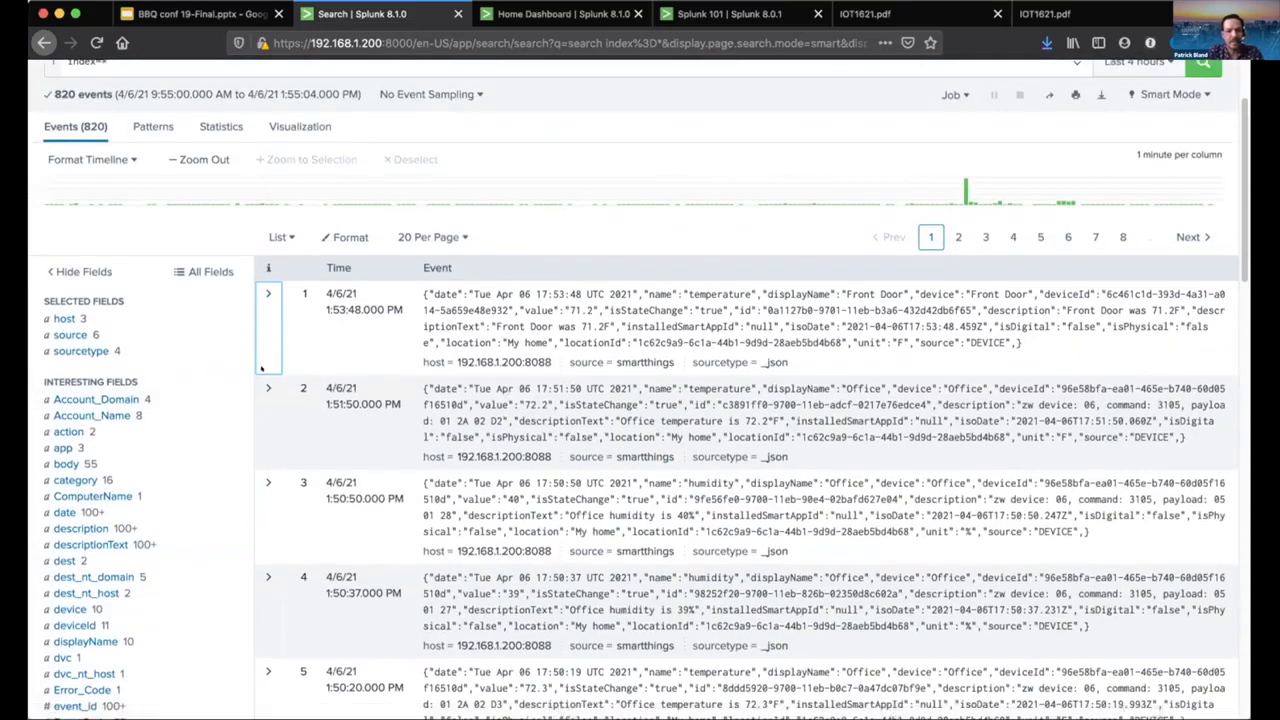
Step: Examine the top values of the displayName field and filter the search to displayName=Office
scroll(98, 448, down, 1)
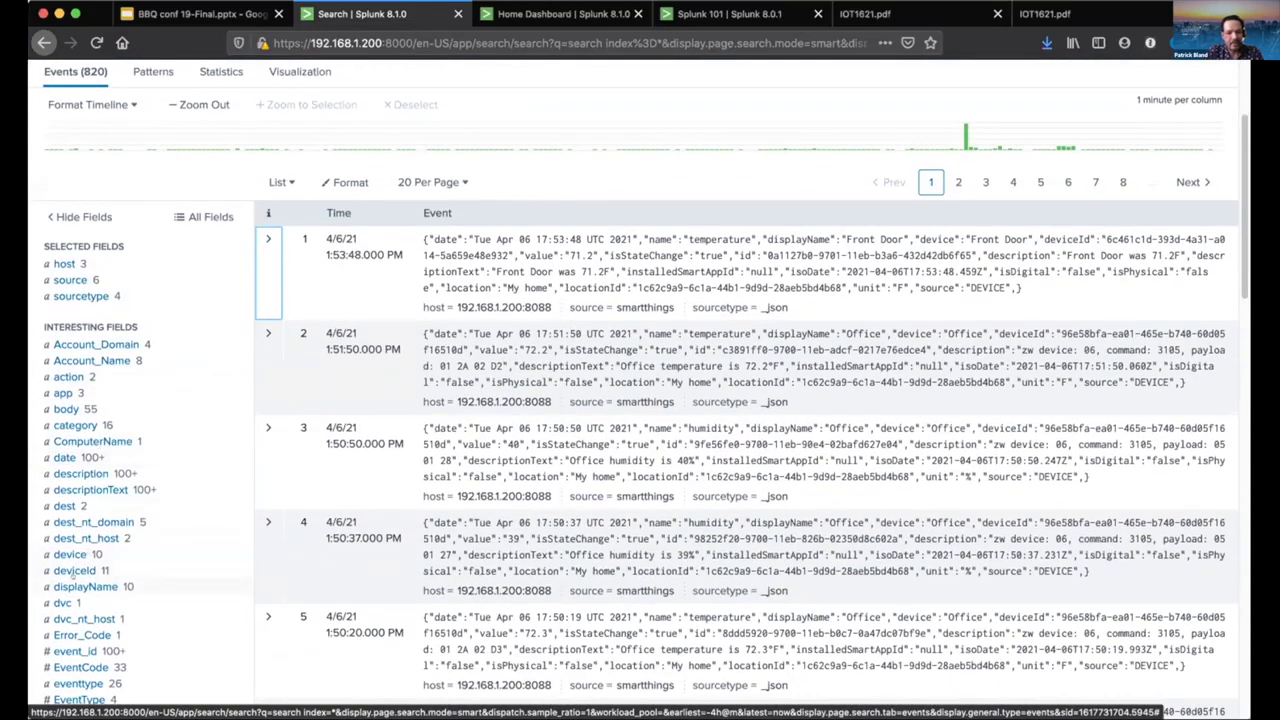
click(82, 587)
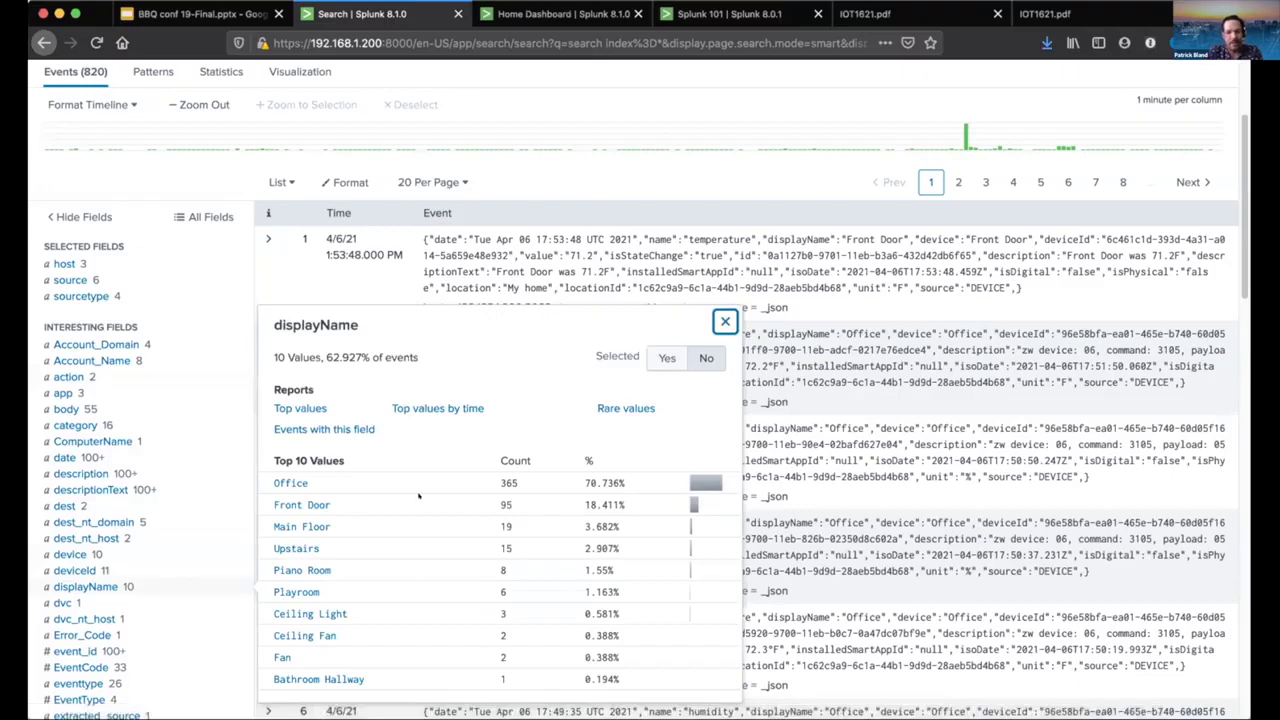
scroll(400, 465, down, 1)
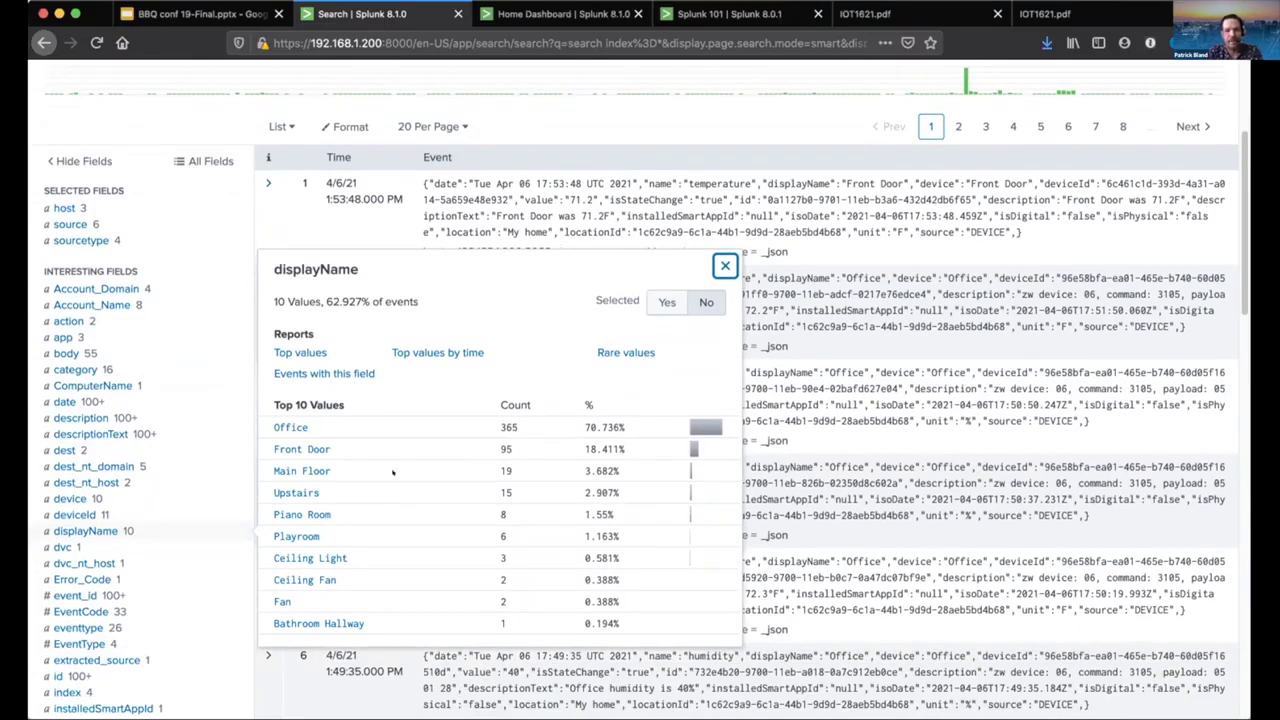
click(300, 428)
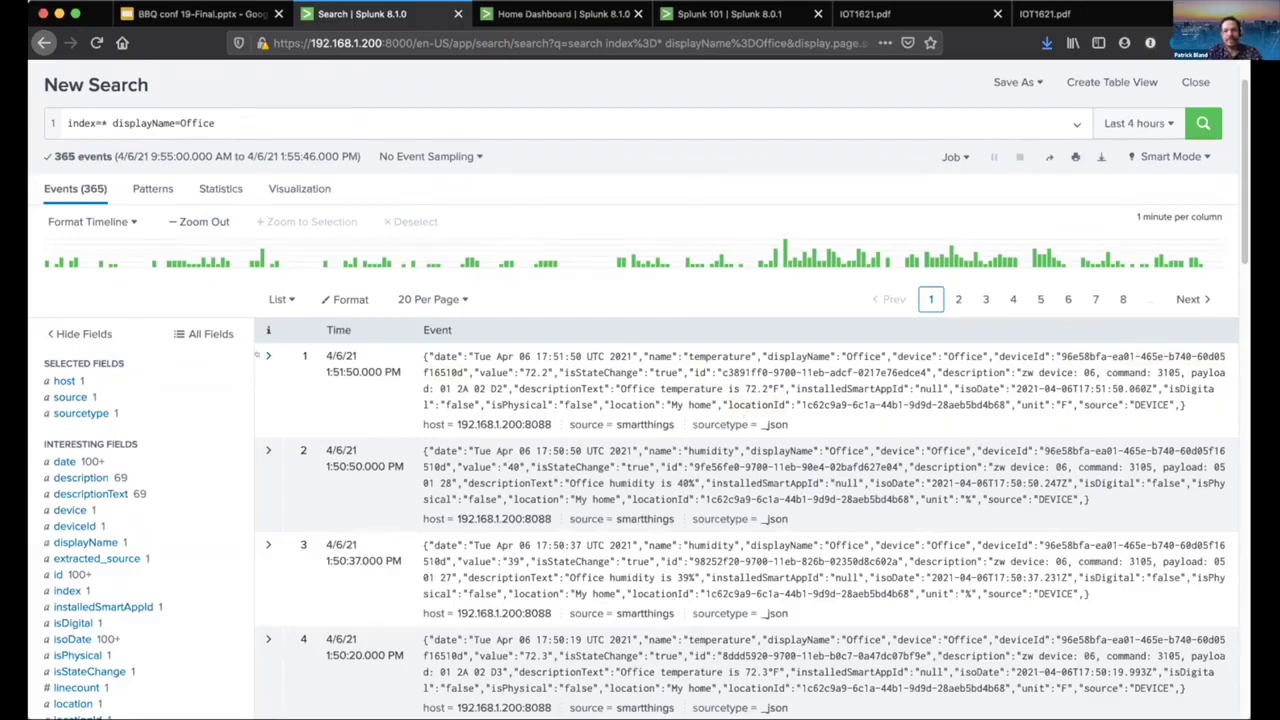
Step: Expand the first Office event to review its fields, collapse it, and look over the other Office events
click(262, 355)
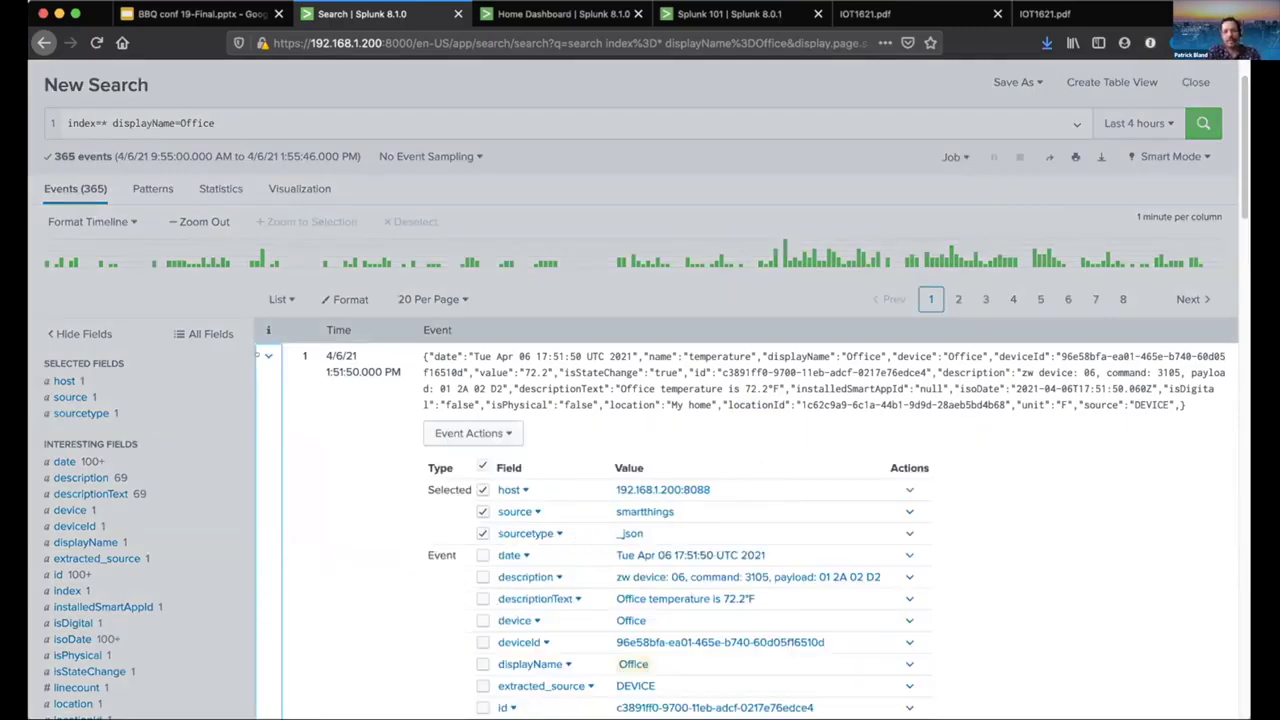
click(262, 355)
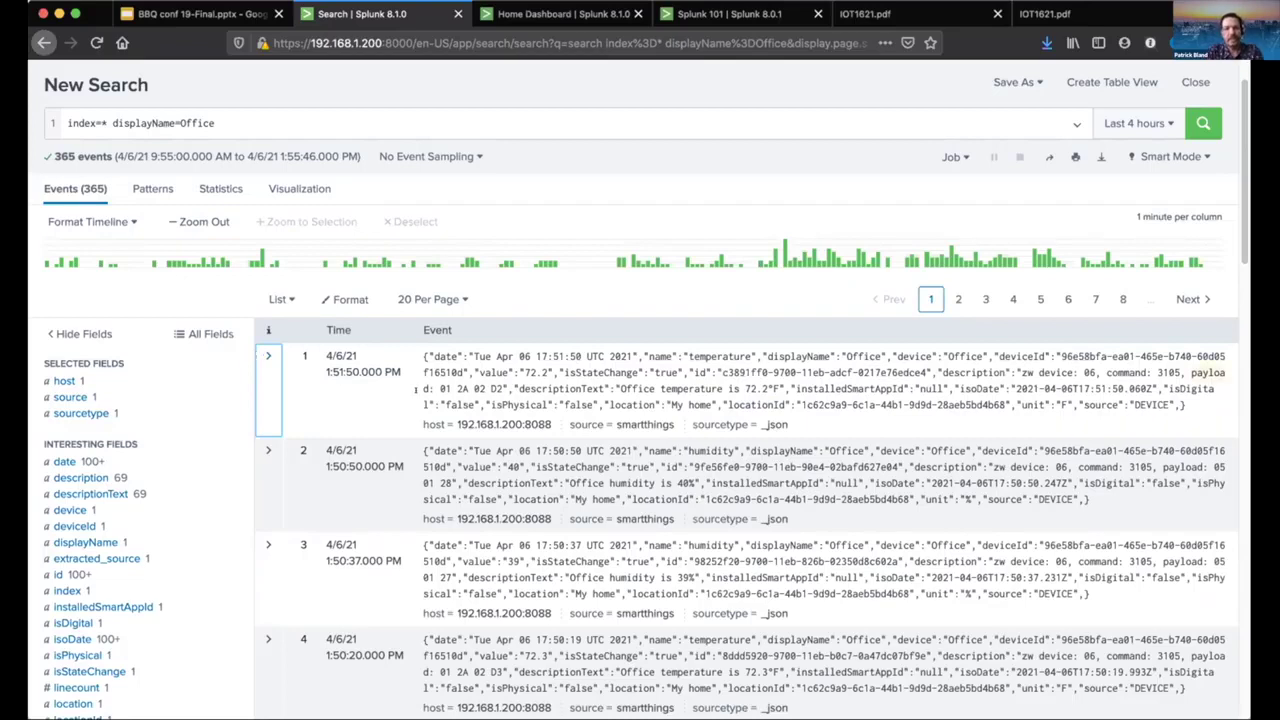
scroll(740, 380, down, 2)
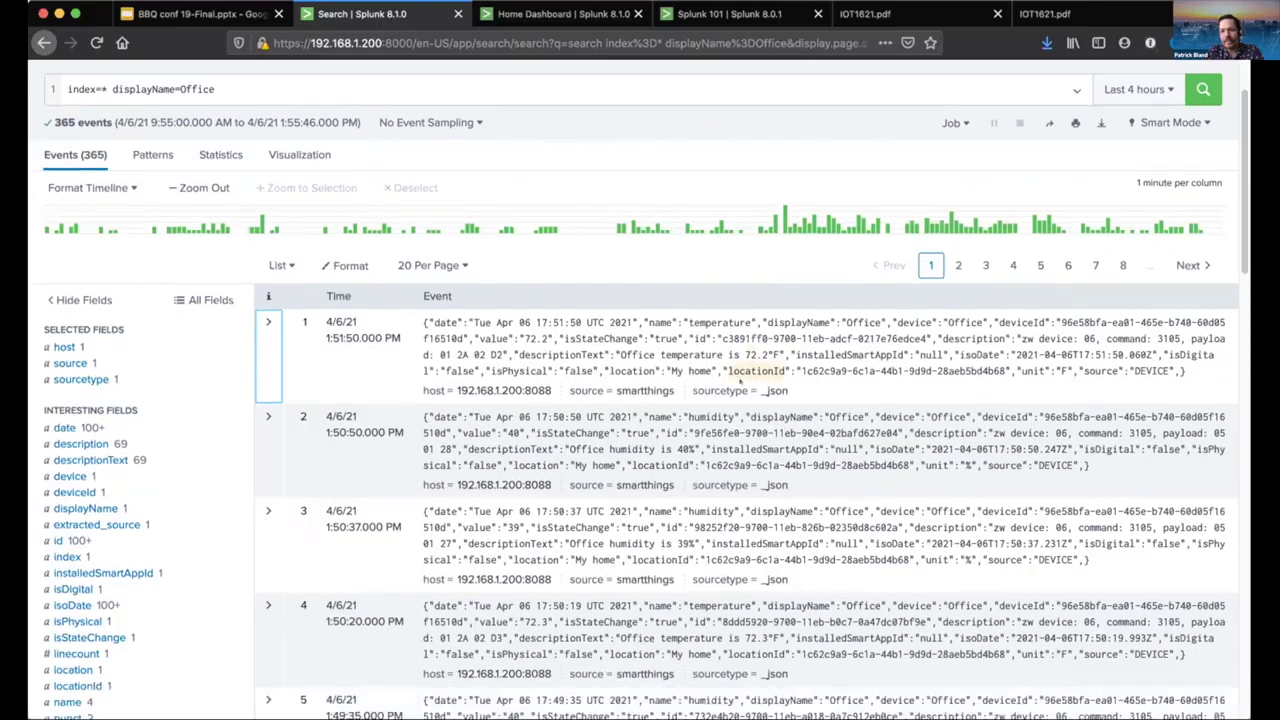
scroll(691, 302, up, 1)
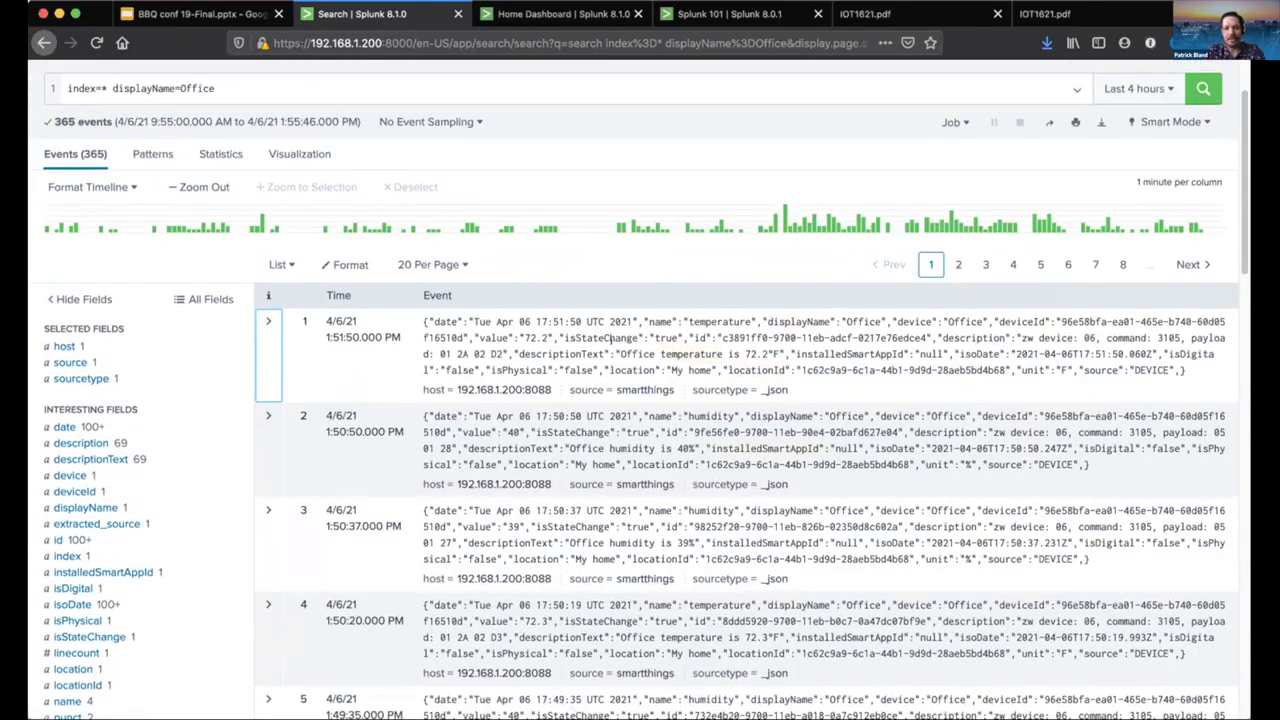
scroll(608, 337, up, 2)
Step: Replace the query with "index=smart* | timechart count by displayName" and run it
drag(216, 148, 67, 148)
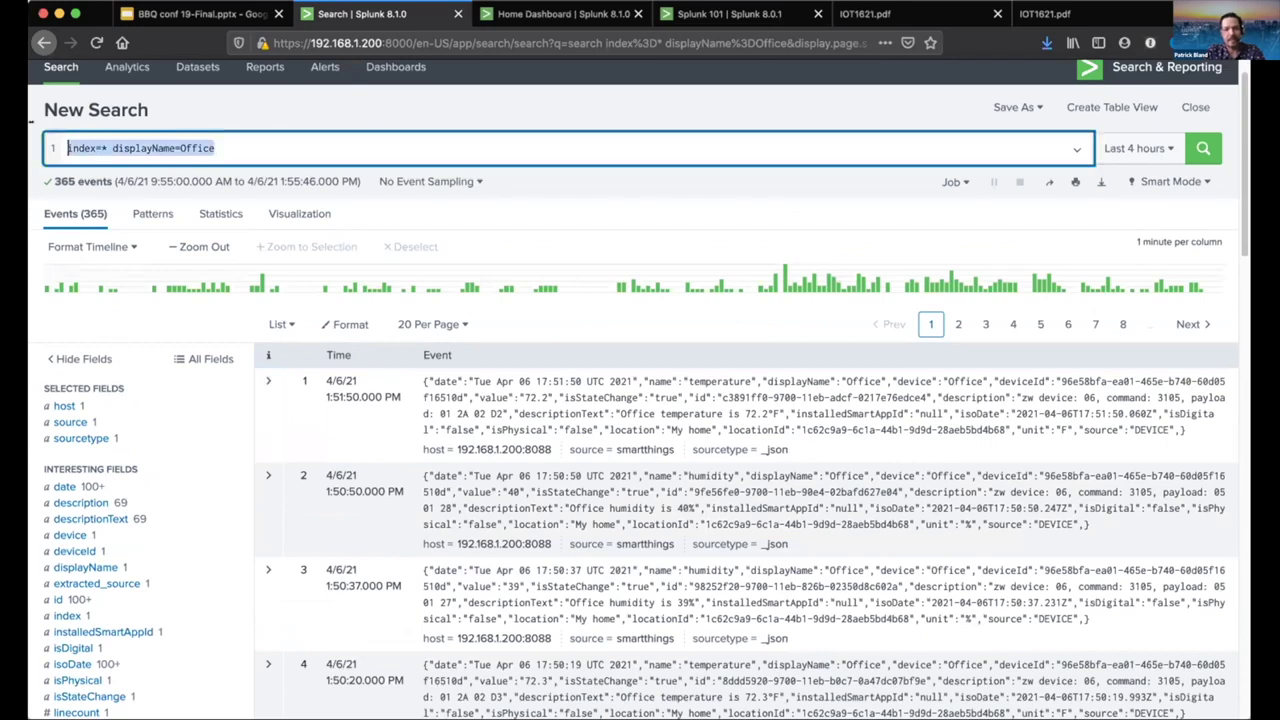
text(index=smart* | timechart count by displayName)
key(super+b)
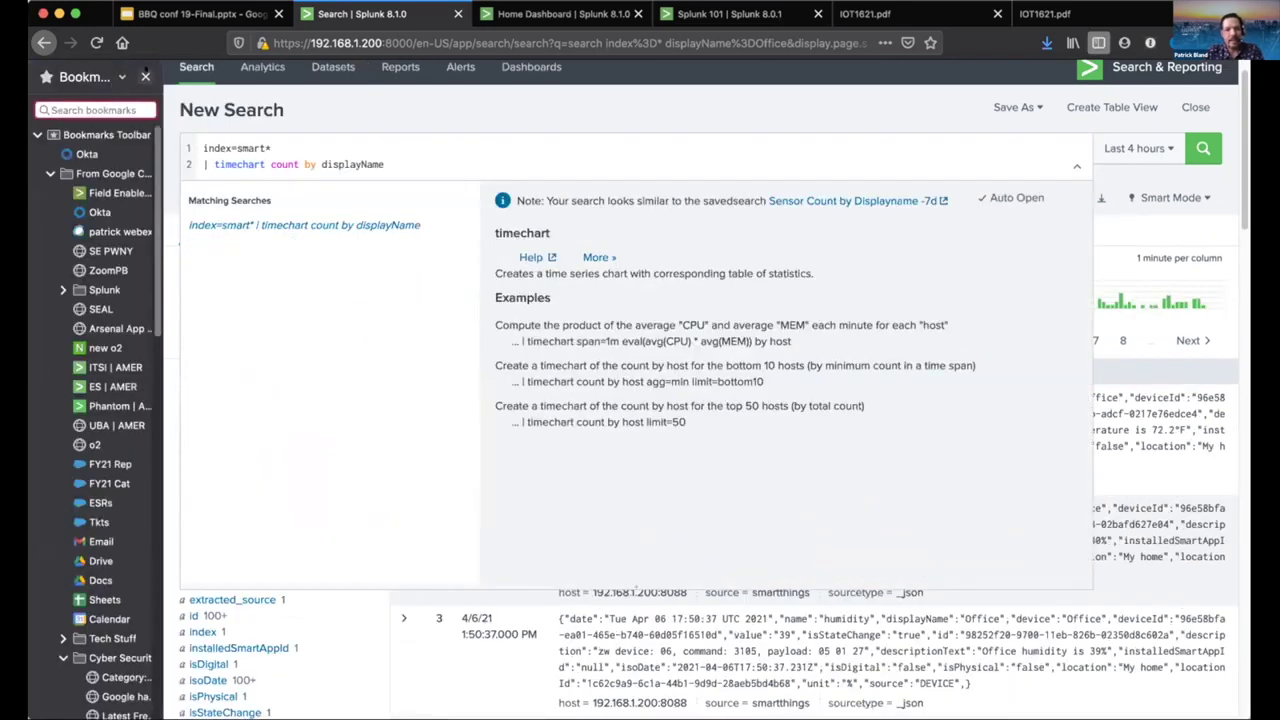
click(145, 76)
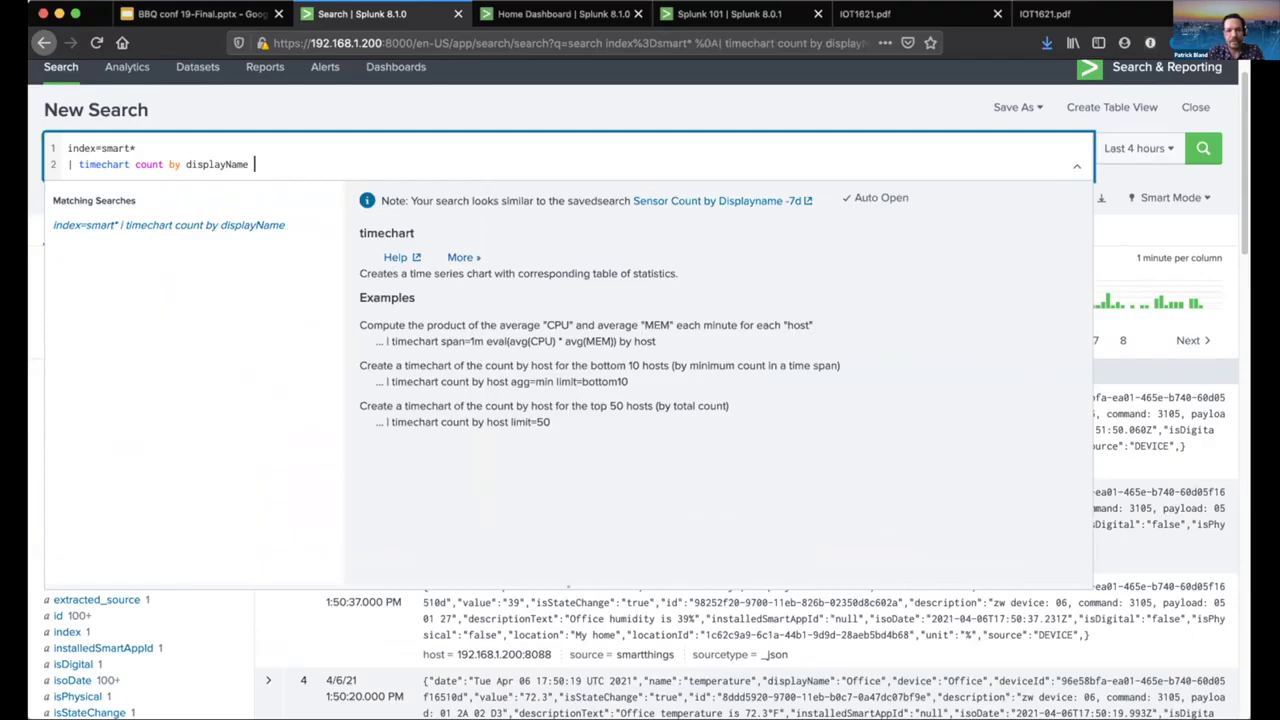
key(Return)
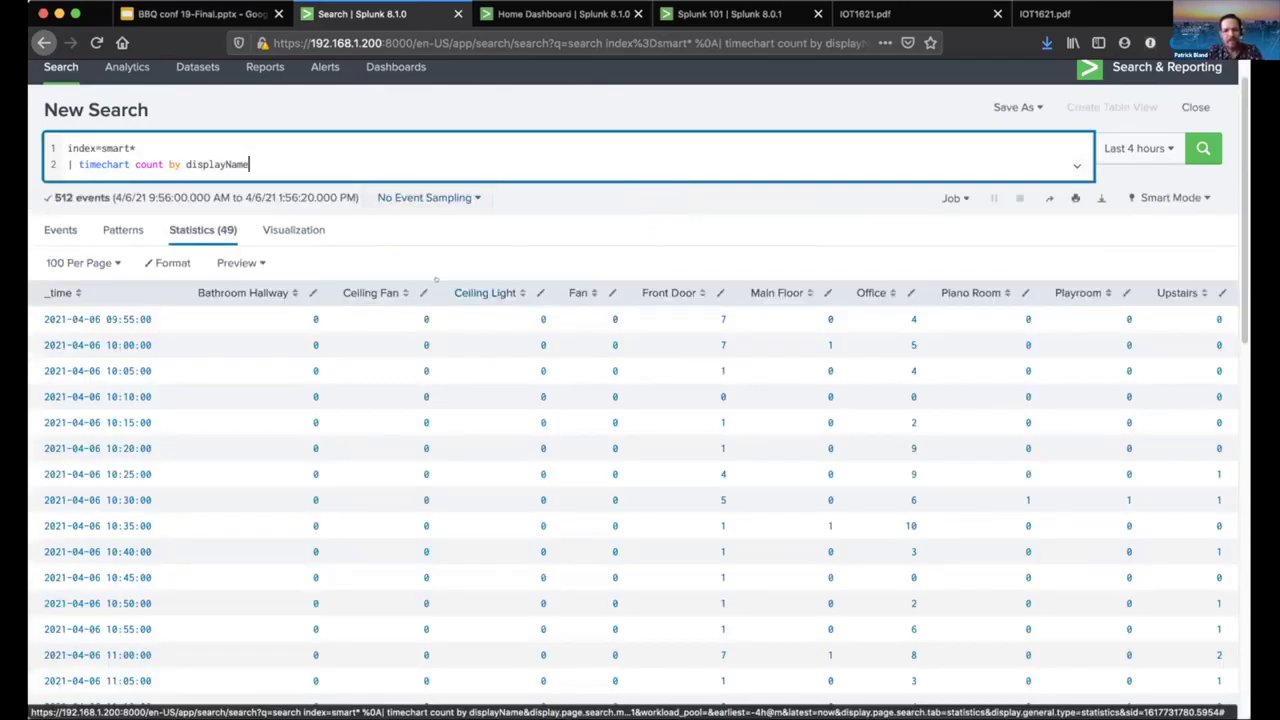
Step: Look over the timechart statistics table and display the results as a line chart
scroll(436, 280, down, 3)
scroll(400, 330, up, 4)
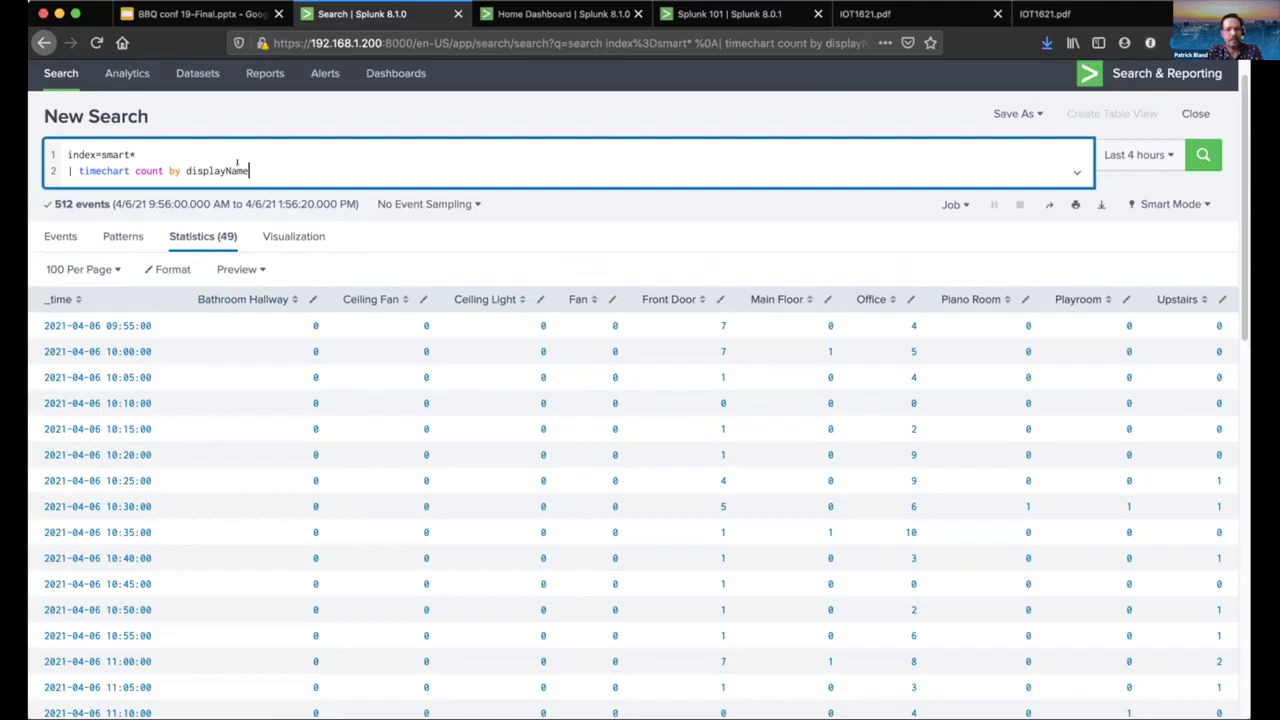
click(293, 241)
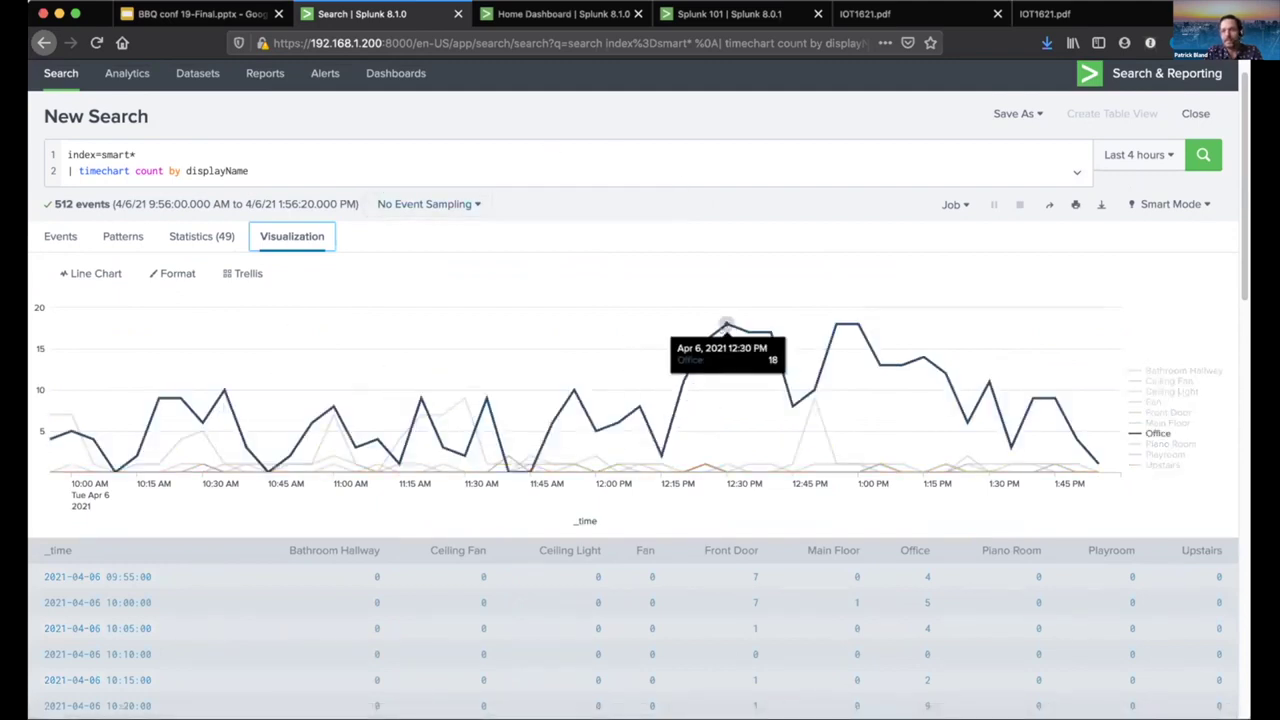
Step: Remove the timechart command from the query, leaving index=smart*, and run it over a real-time 30 second window
click(485, 160)
drag(494, 168, 68, 170)
key(BackSpace)
key(BackSpace)
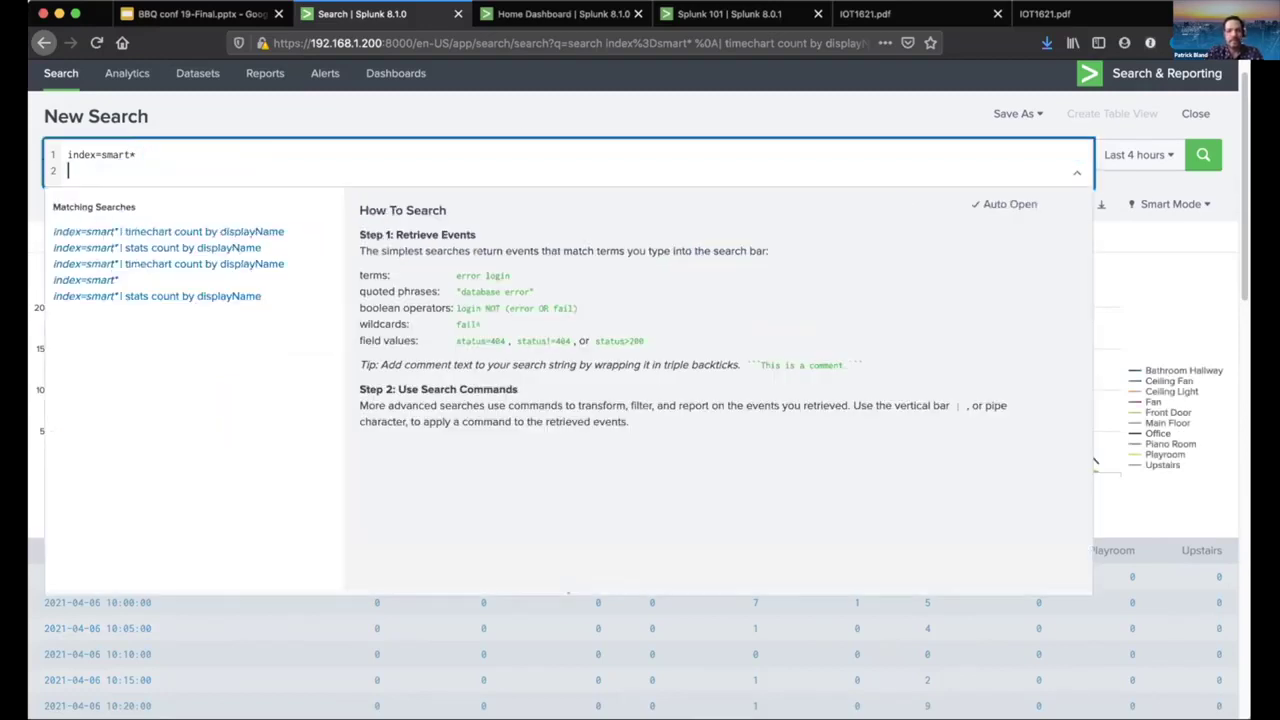
key(Return)
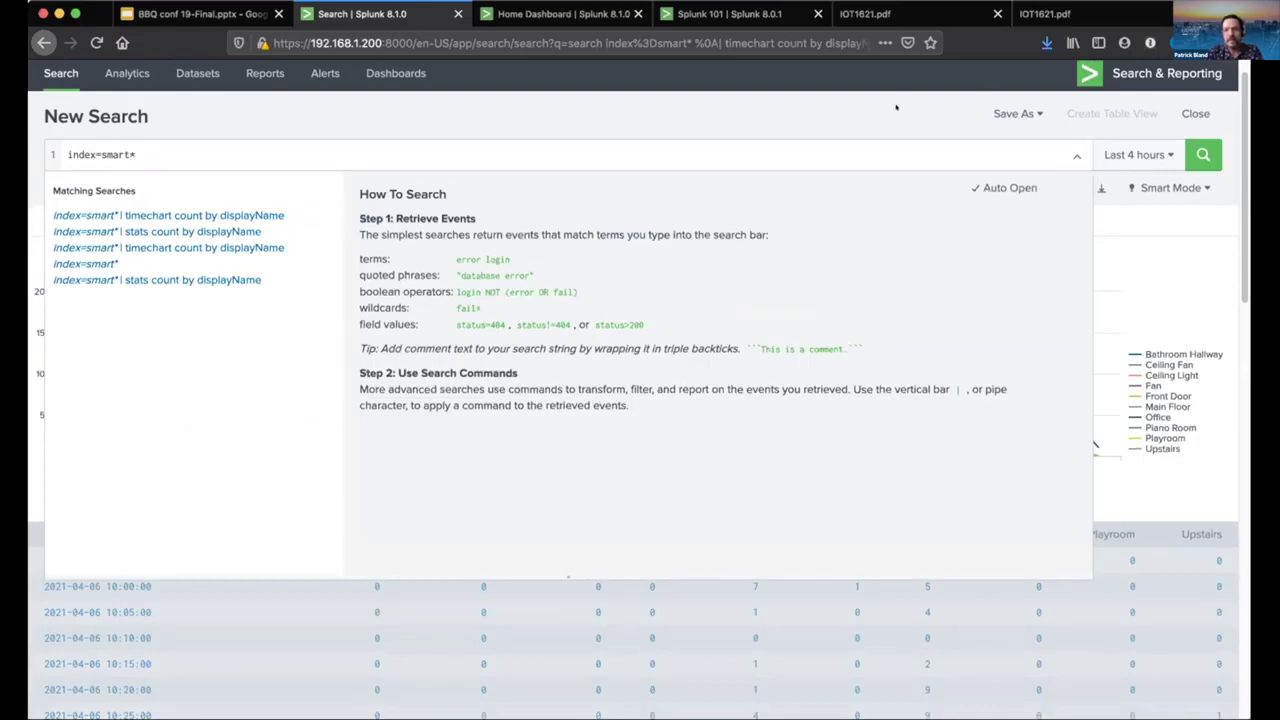
click(1117, 152)
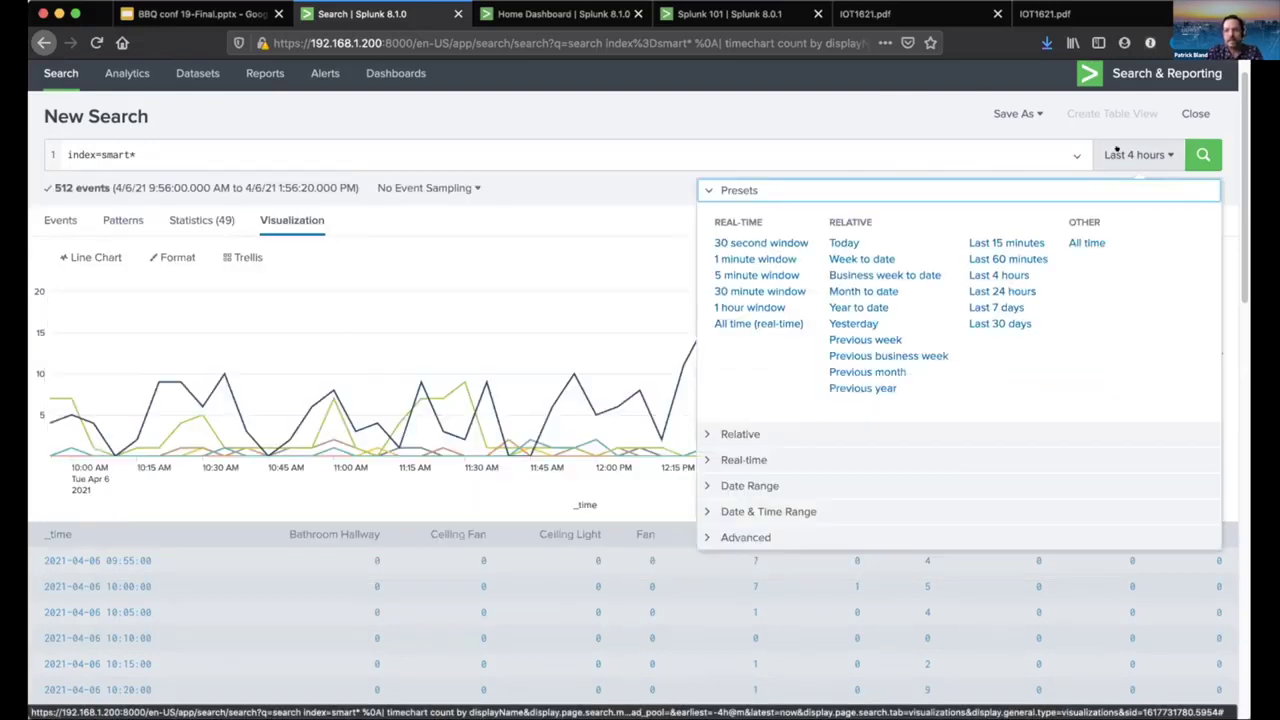
click(779, 243)
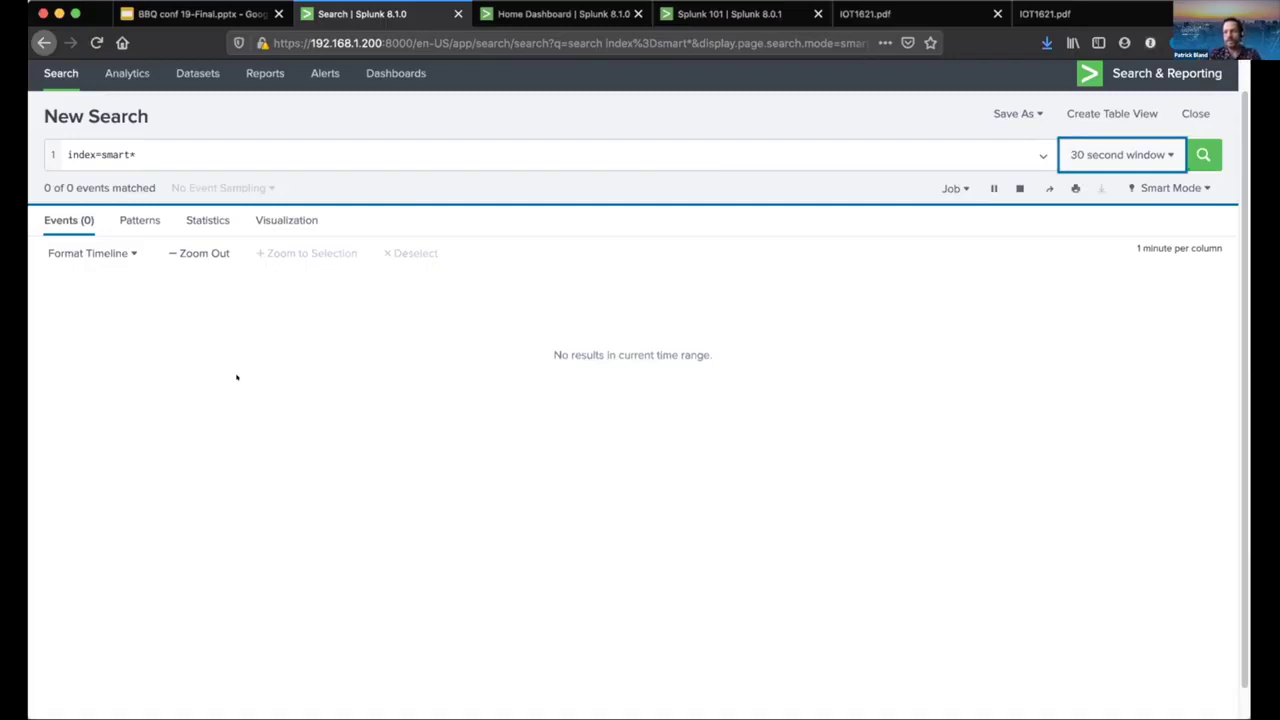
click(728, 121)
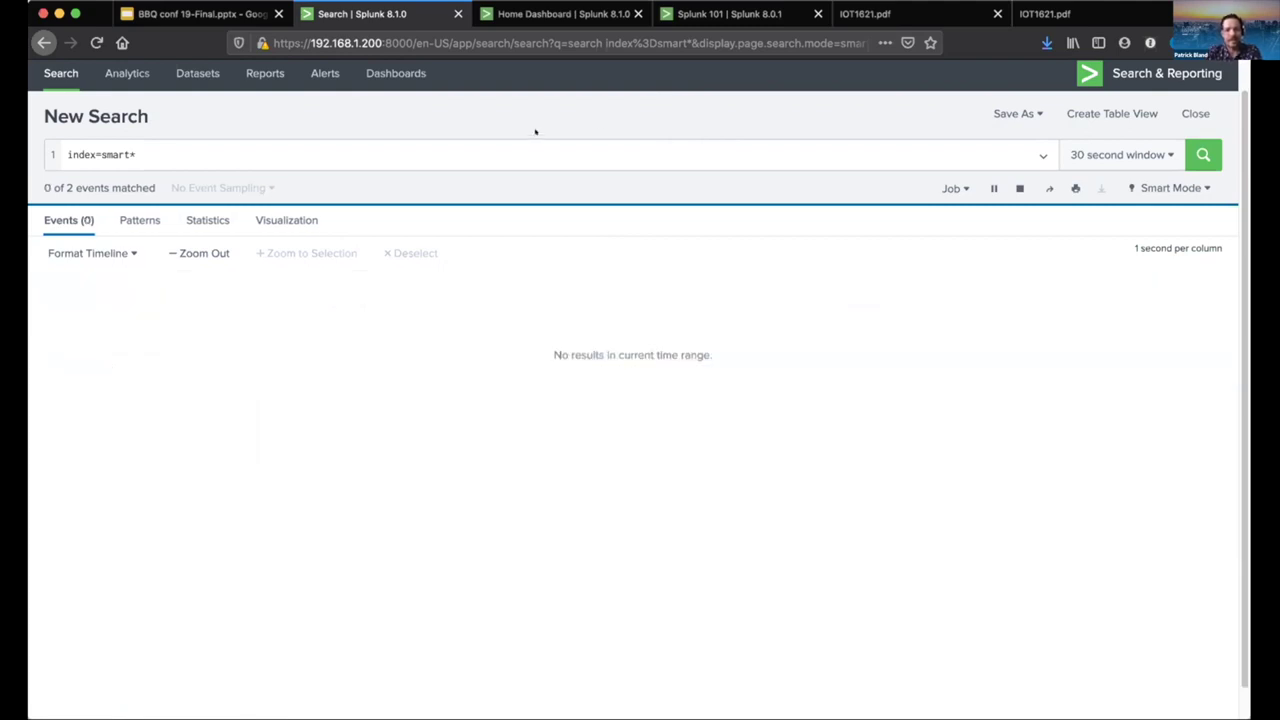
Step: Open the Home Dashboard and examine the spike in the House Temp chart and the Sensor Events by Displayname chart
click(564, 14)
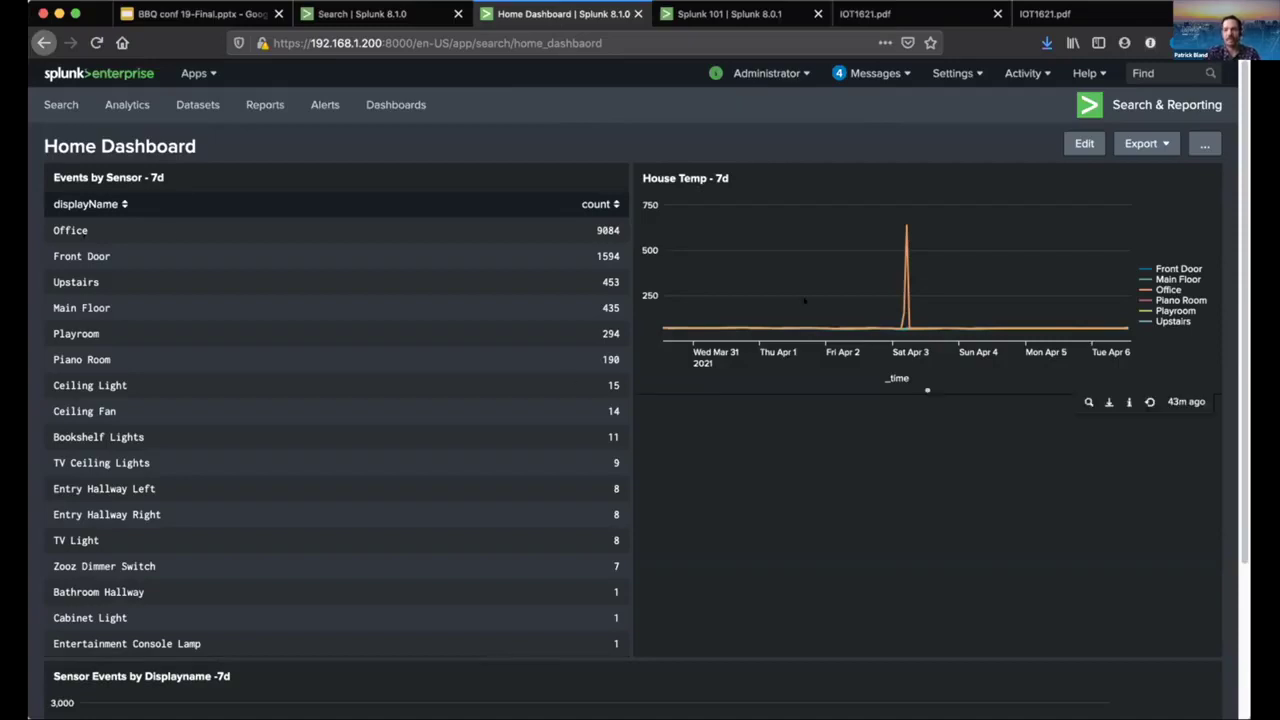
mouse_move(908, 328)
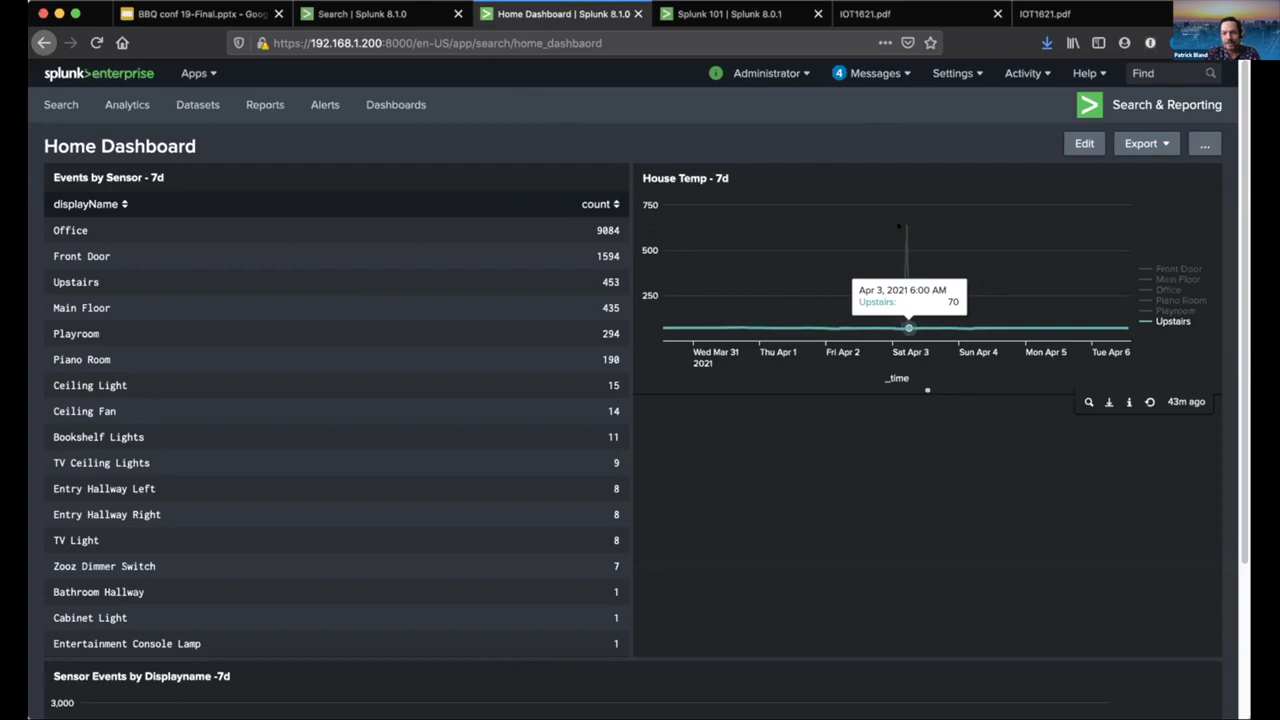
mouse_move(904, 226)
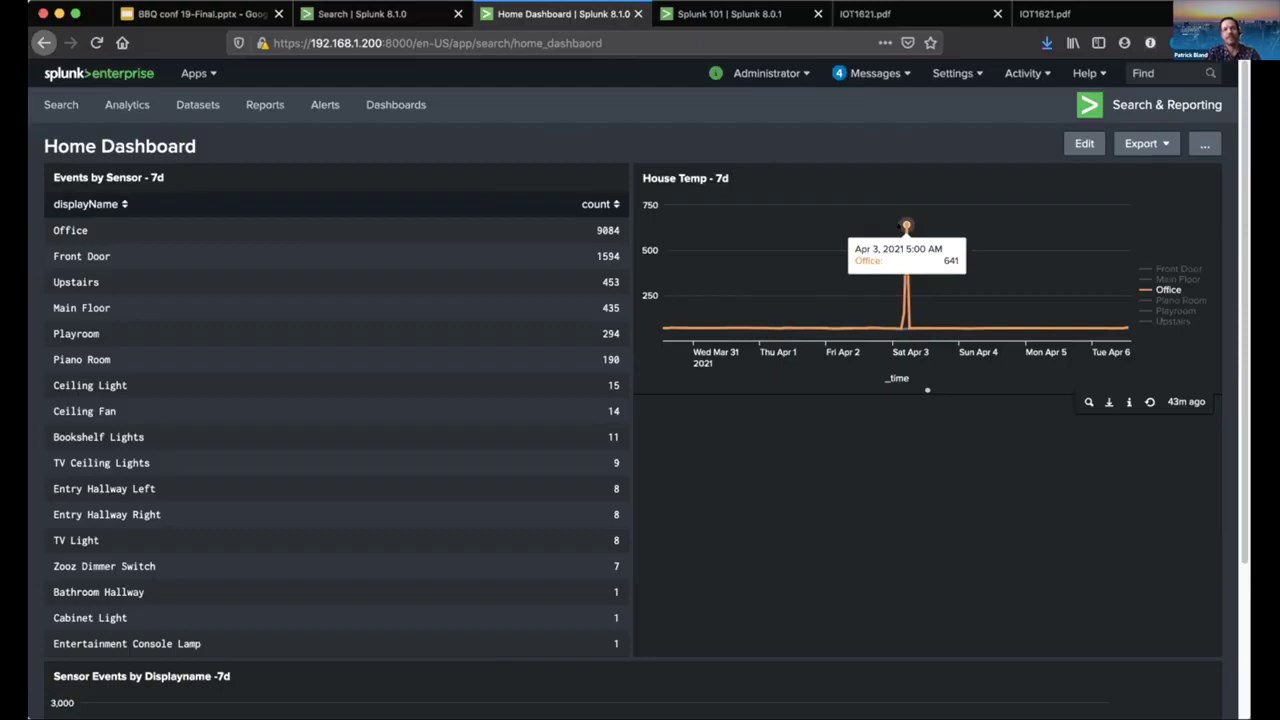
scroll(961, 520, down, 3)
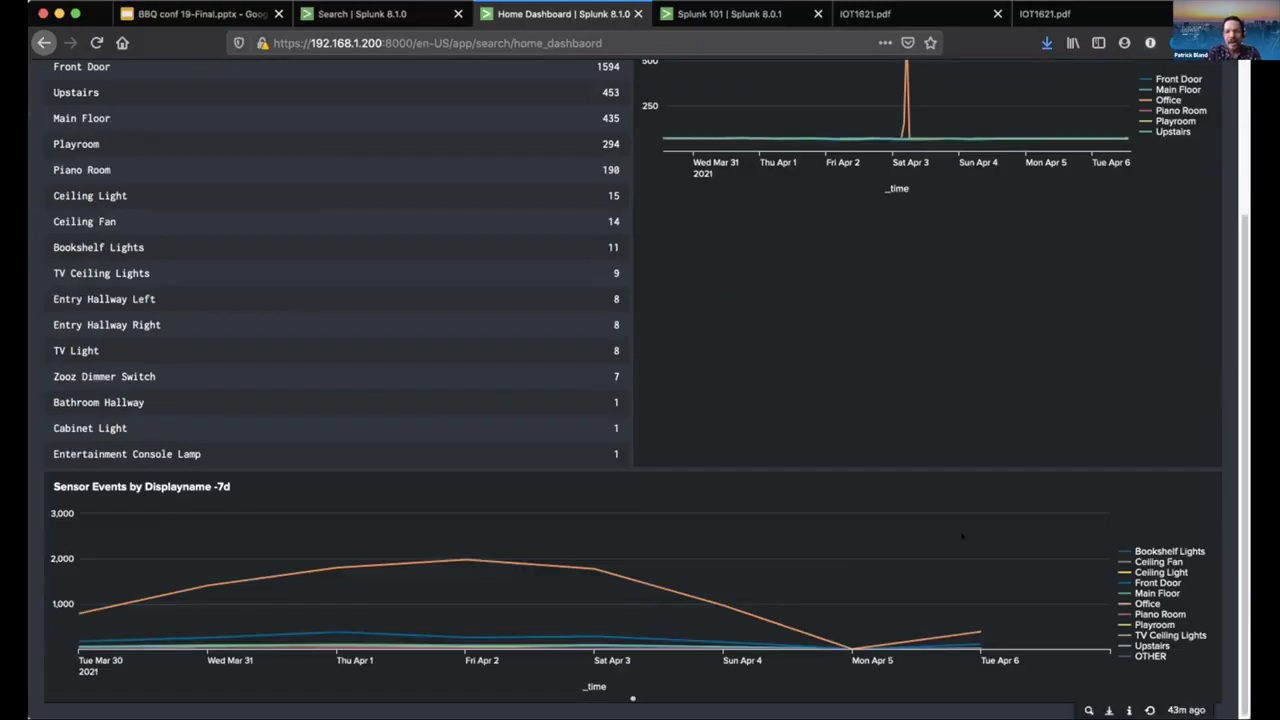
scroll(961, 537, up, 2)
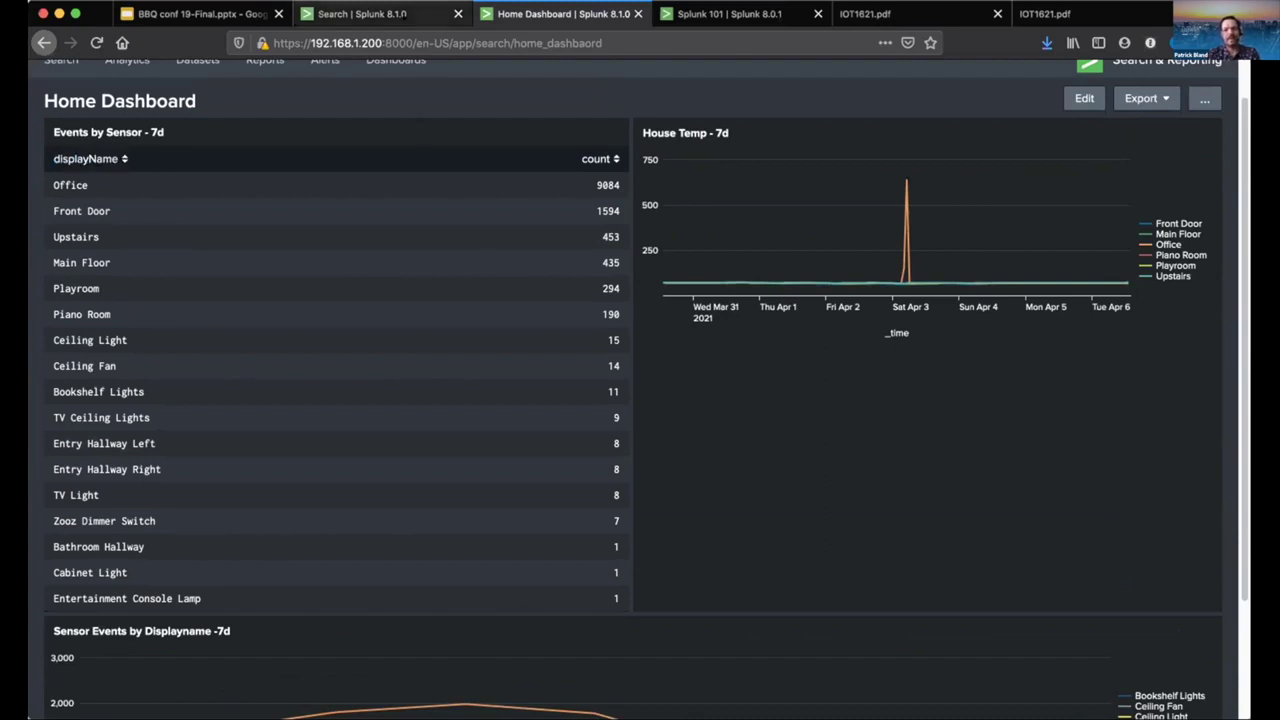
Step: Return to the index=smart* search, stop the running real-time search, and put the query into editing
click(365, 14)
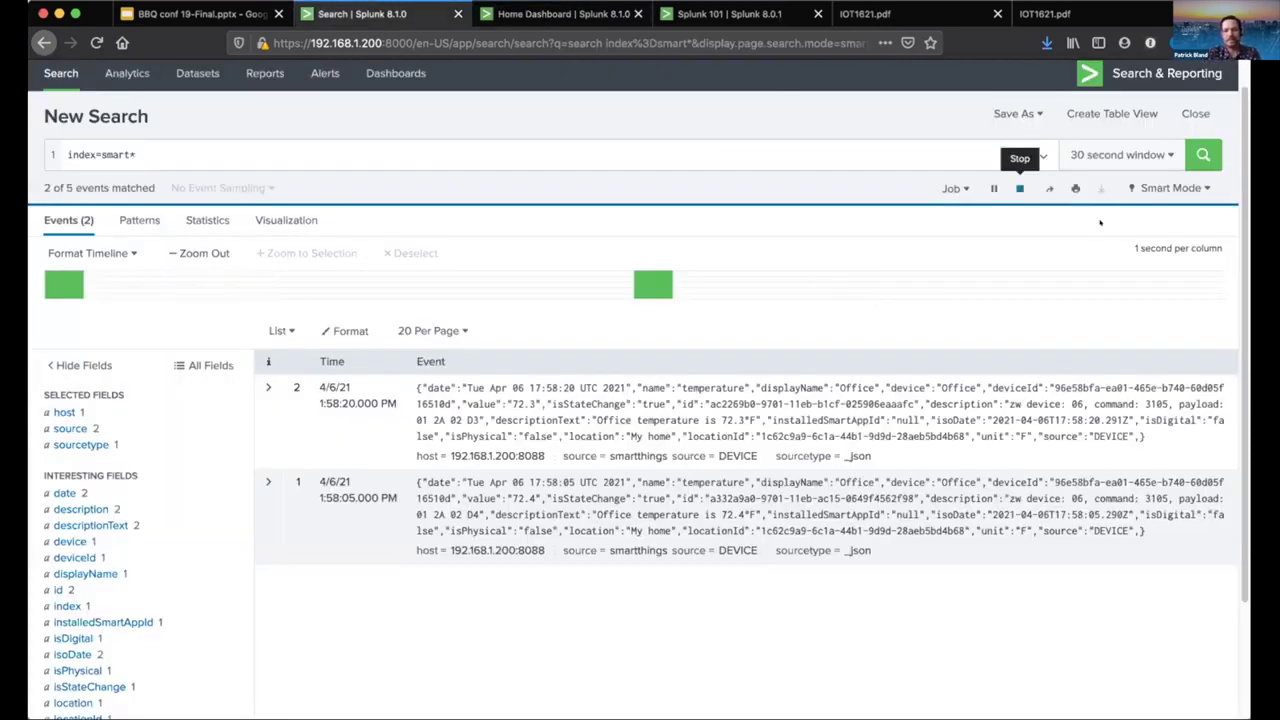
click(1019, 188)
click(263, 147)
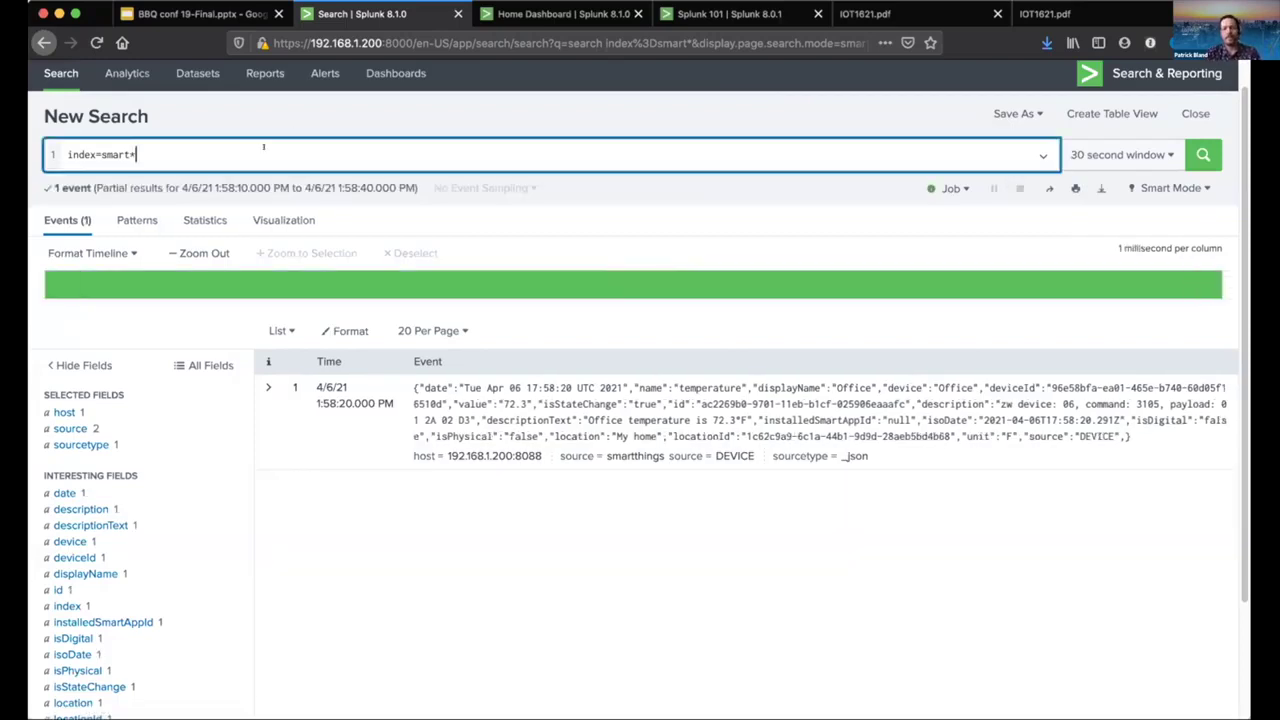
Step: Run the index=smart* search over the last 60 minutes instead of the real-time window
click(1094, 158)
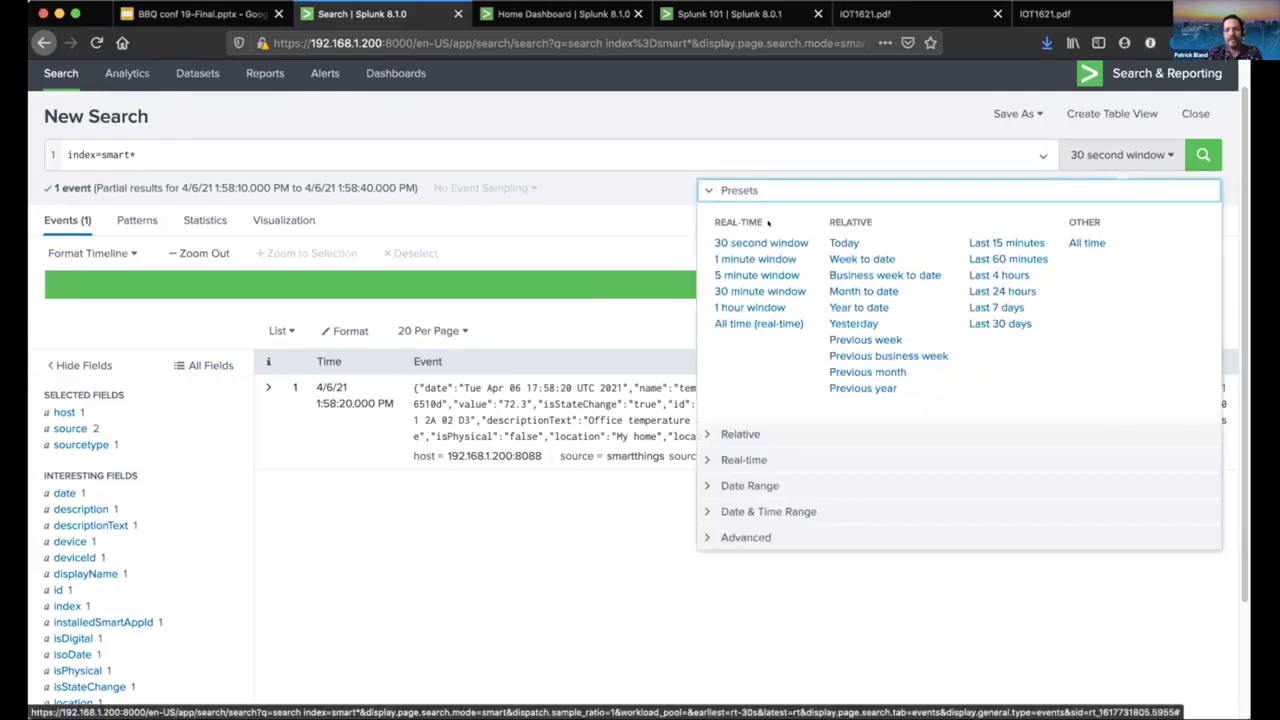
click(1008, 258)
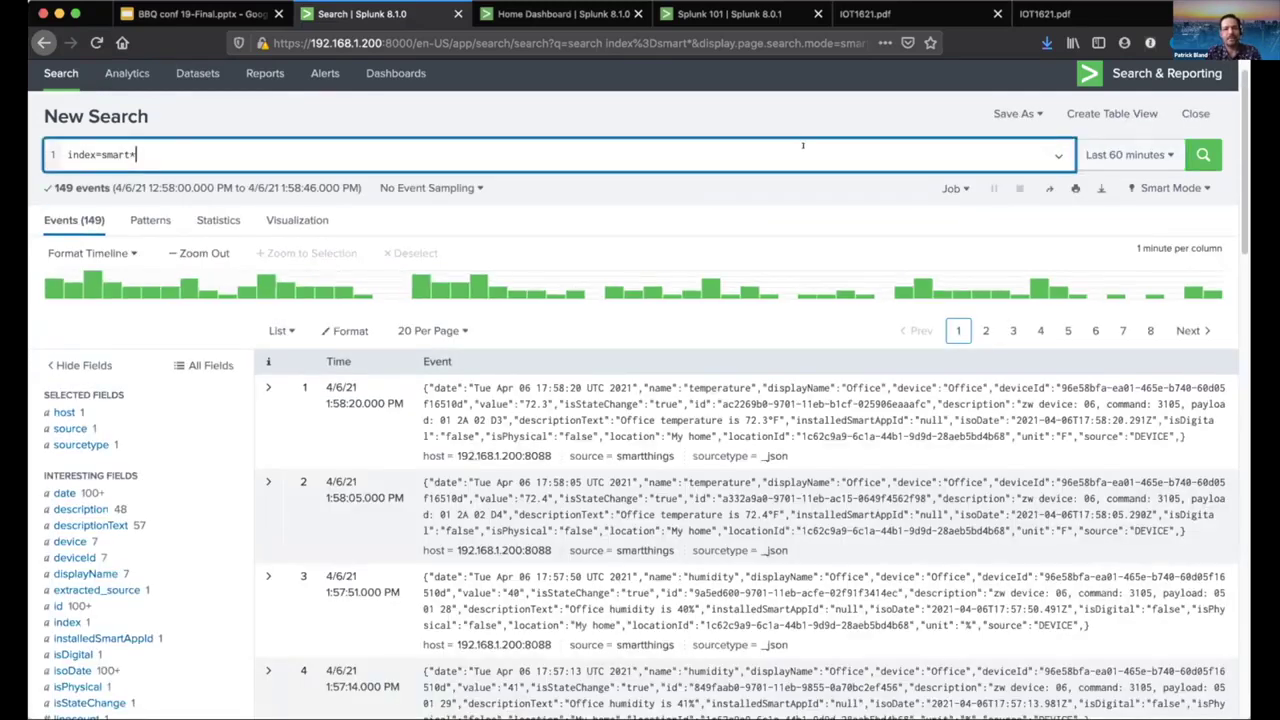
click(868, 110)
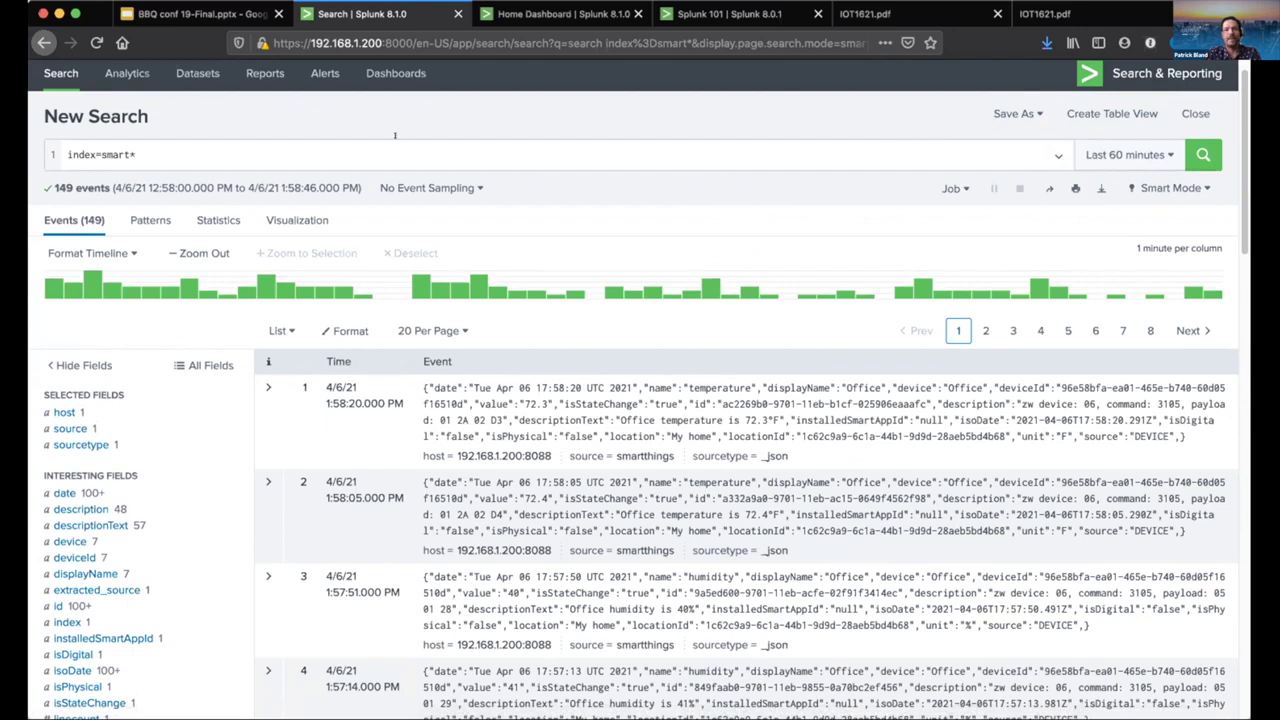
click(328, 153)
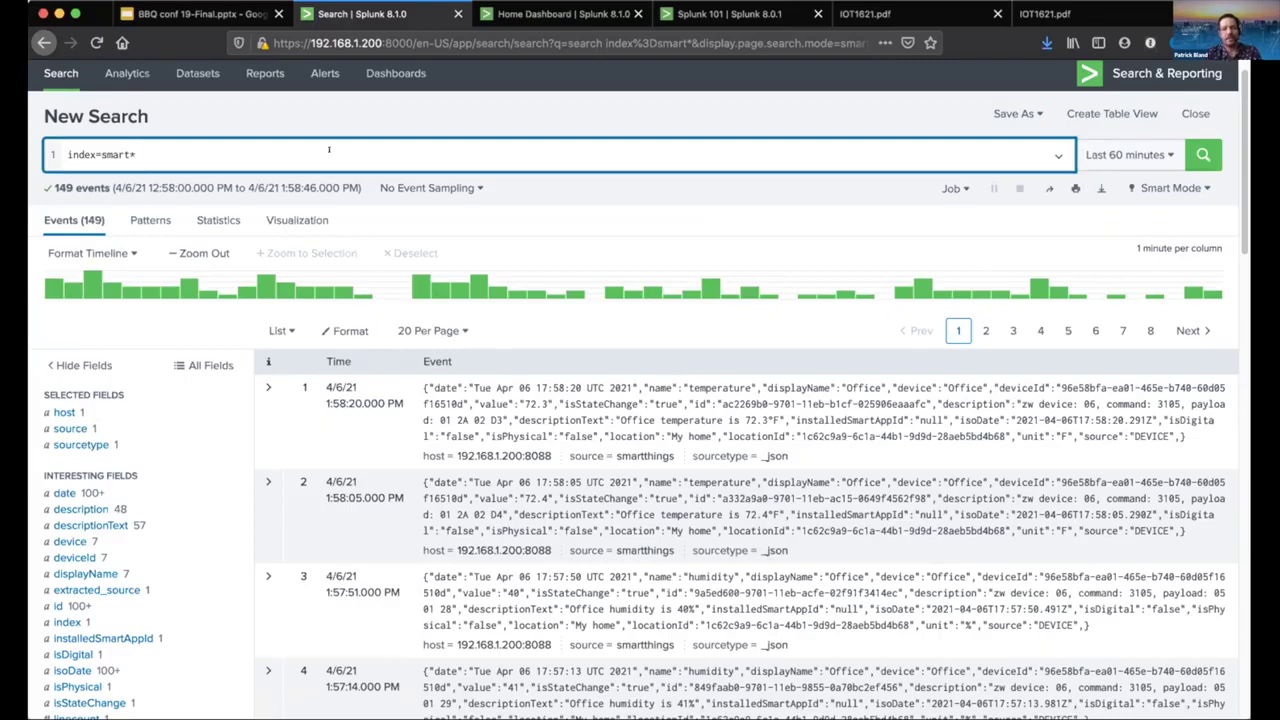
click(494, 93)
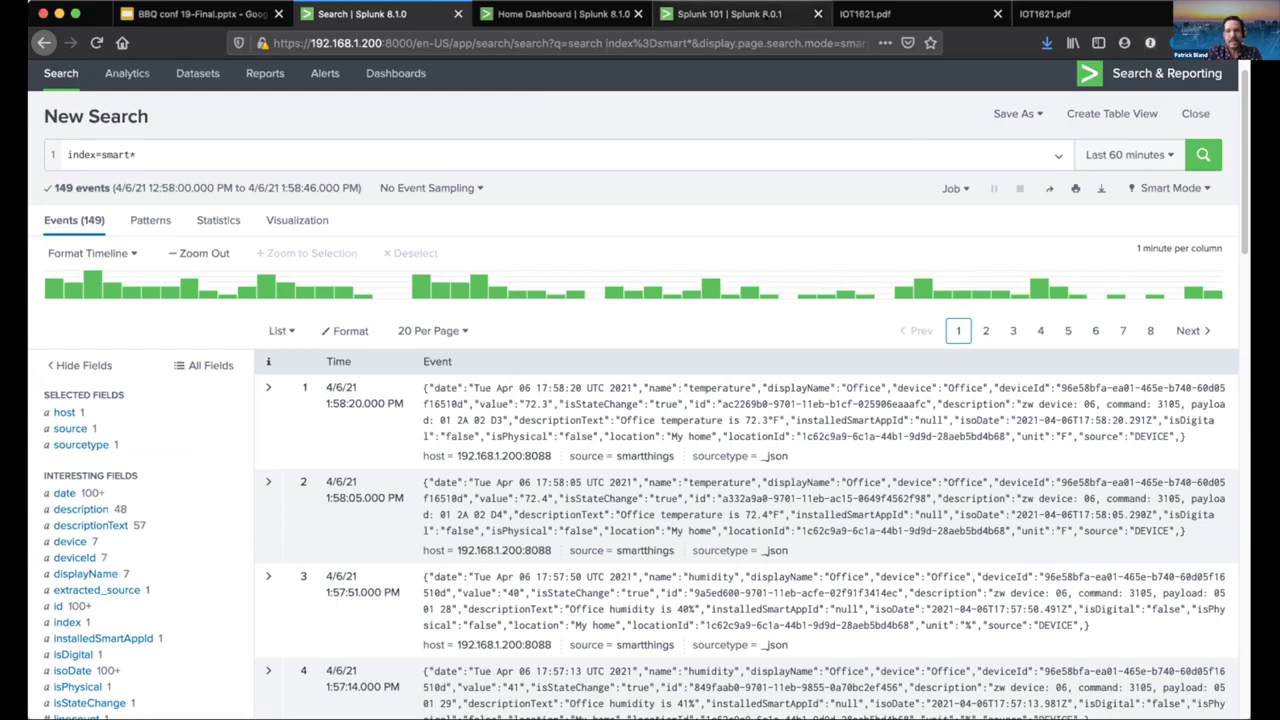
Step: Open the Splunk 101 page and look over its example dashboards, from Asset Monitoring and ICS Security to Customer Behavior Clusters
click(773, 15)
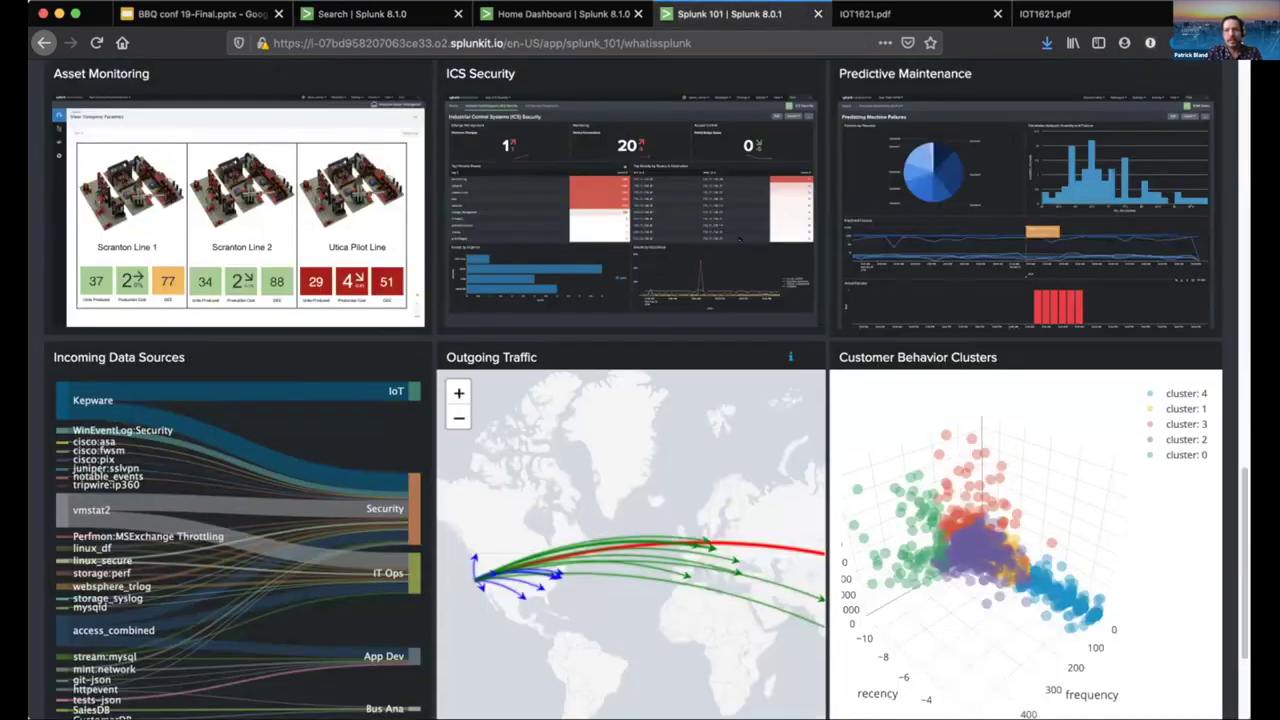
scroll(640, 390, up, 3)
scroll(739, 368, down, 2)
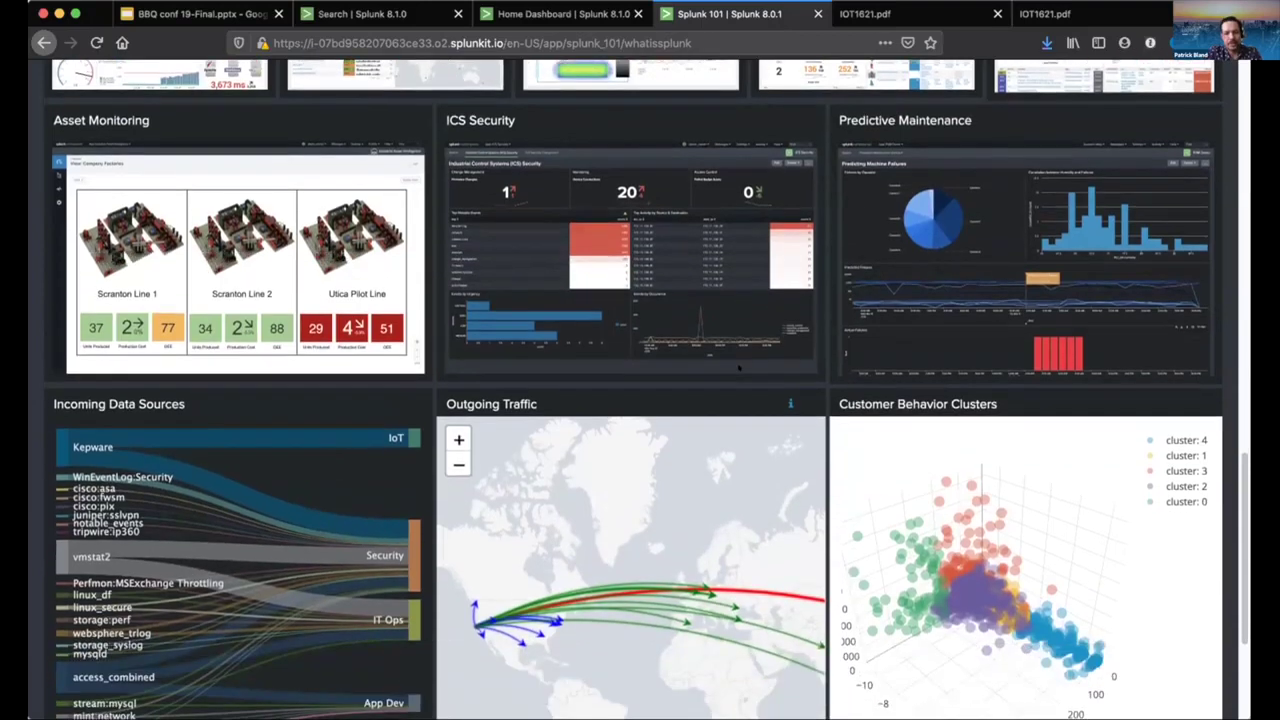
scroll(739, 368, down, 1)
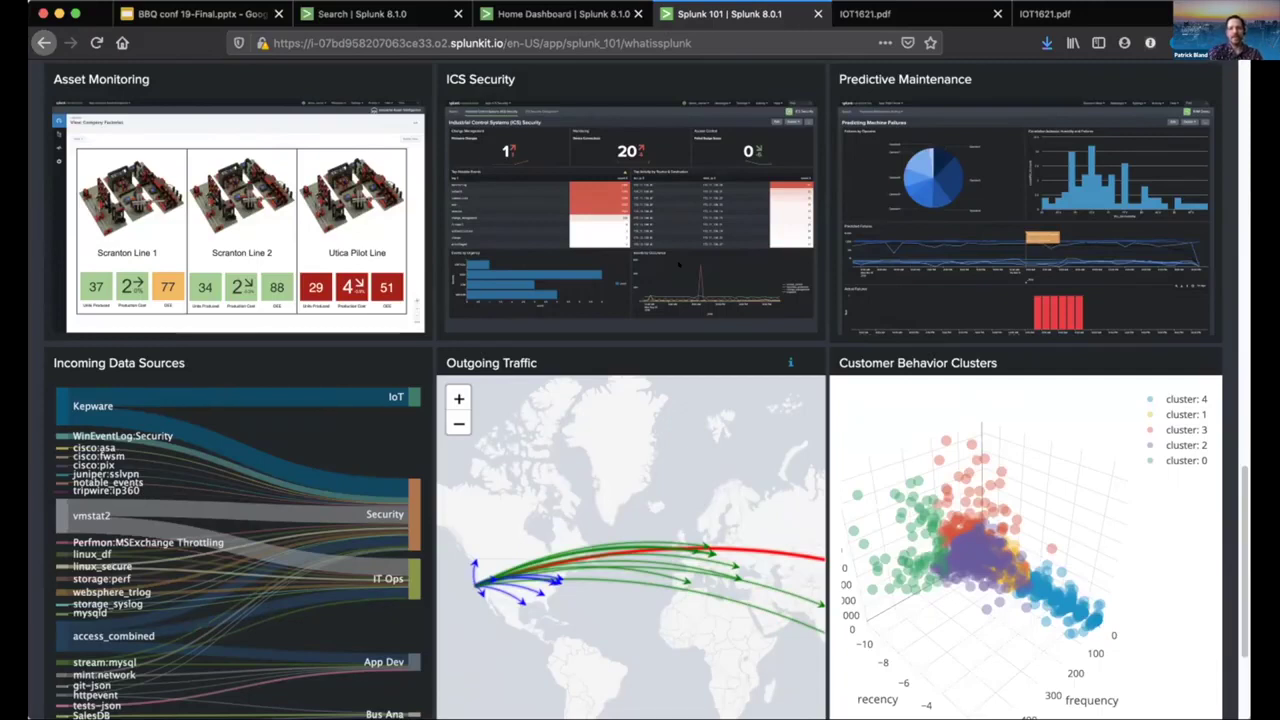
Step: Open the IOT1621.pdf slides and go back past the Operational Intelligence slide to page 21 about making machine data accessible
click(885, 13)
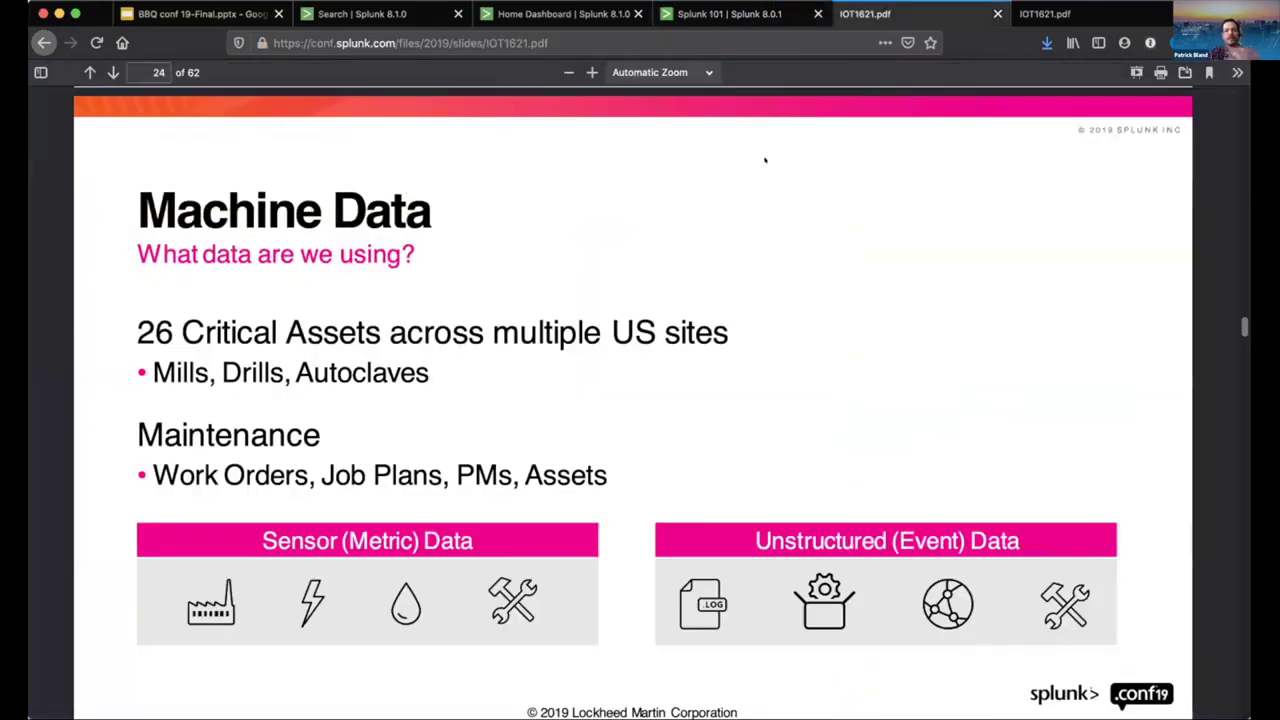
scroll(743, 227, up, 10)
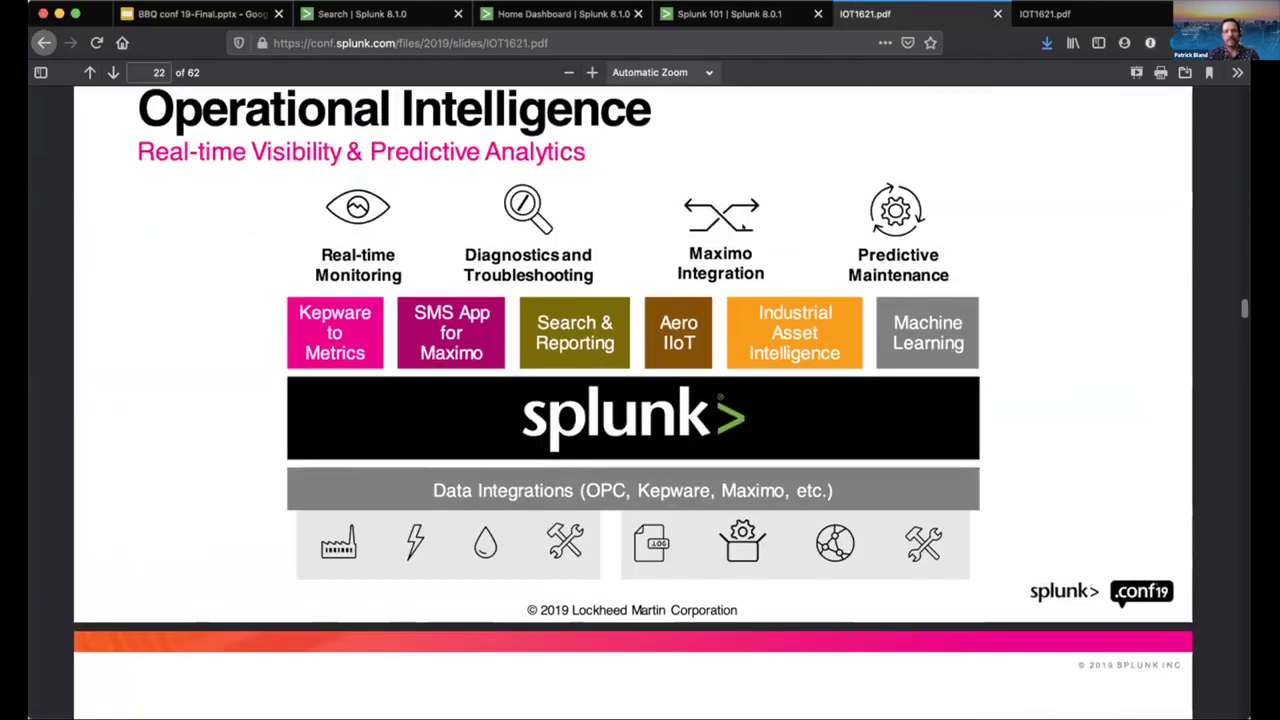
scroll(743, 226, up, 10)
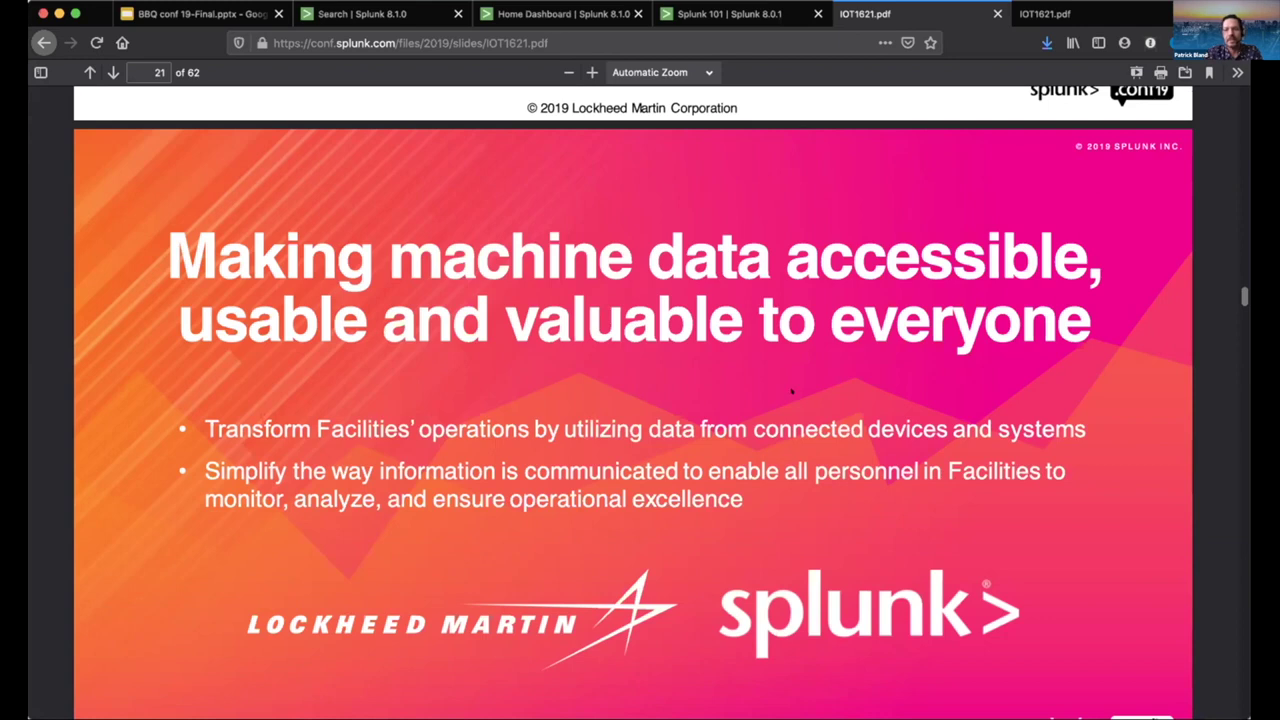
scroll(769, 403, down, 1)
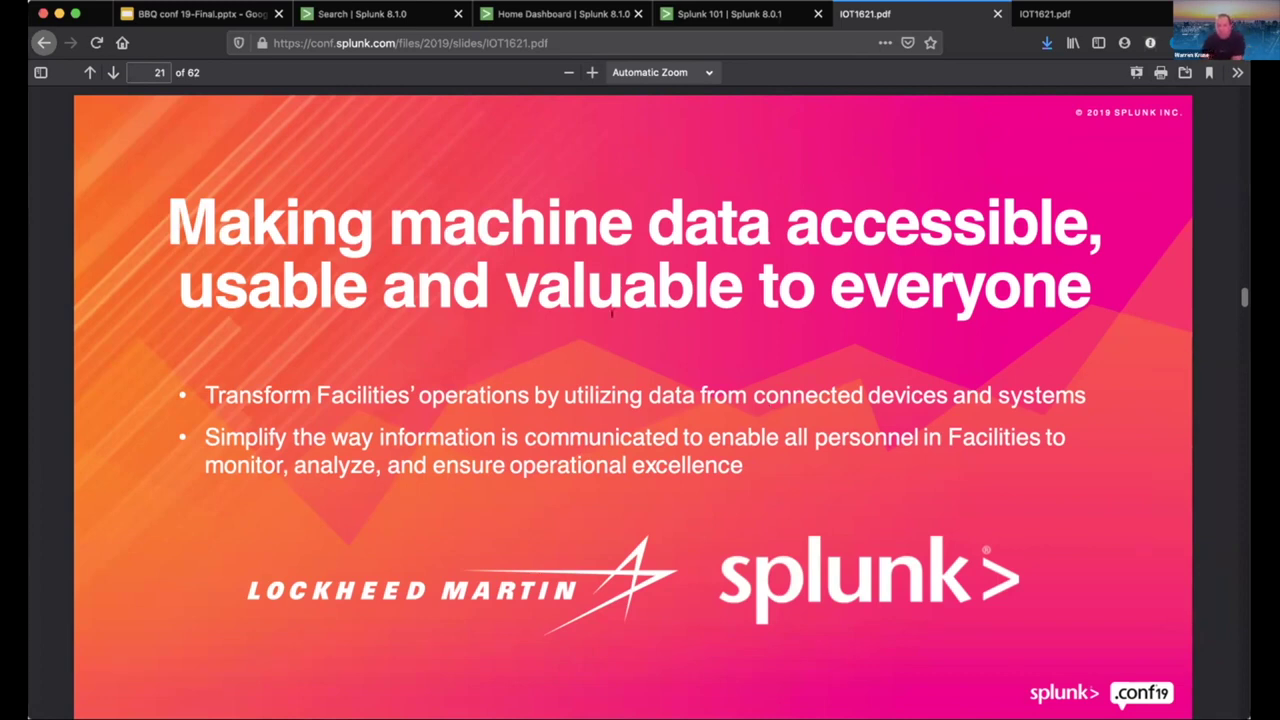
scroll(649, 312, down, 1)
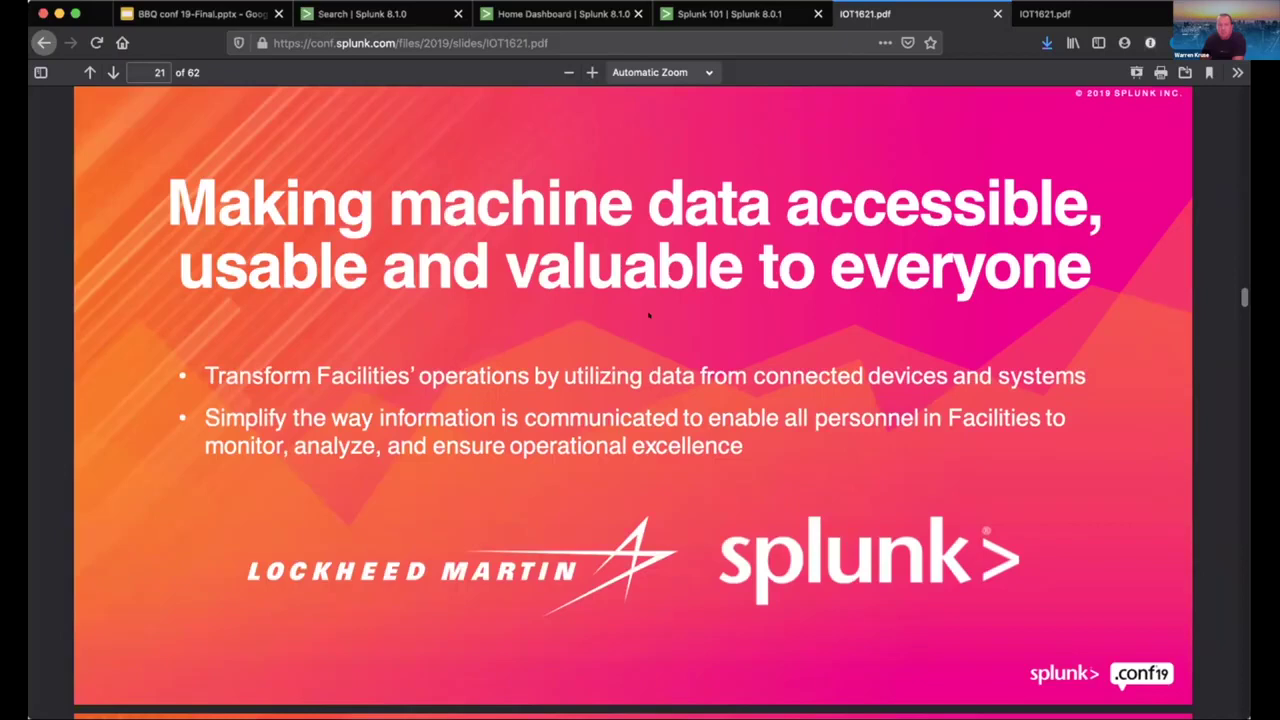